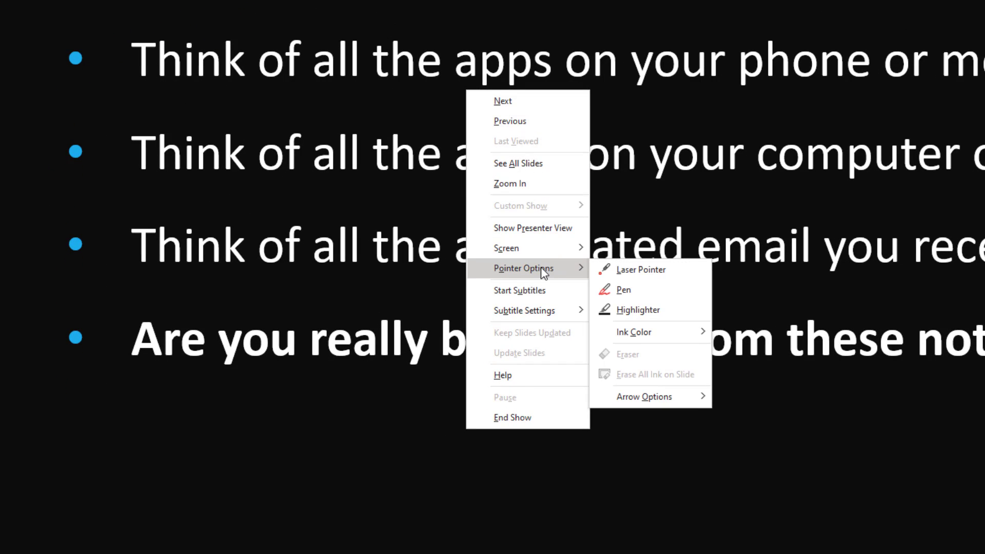
Switch the slideshow pointer to the Laser Pointer
key("Right")
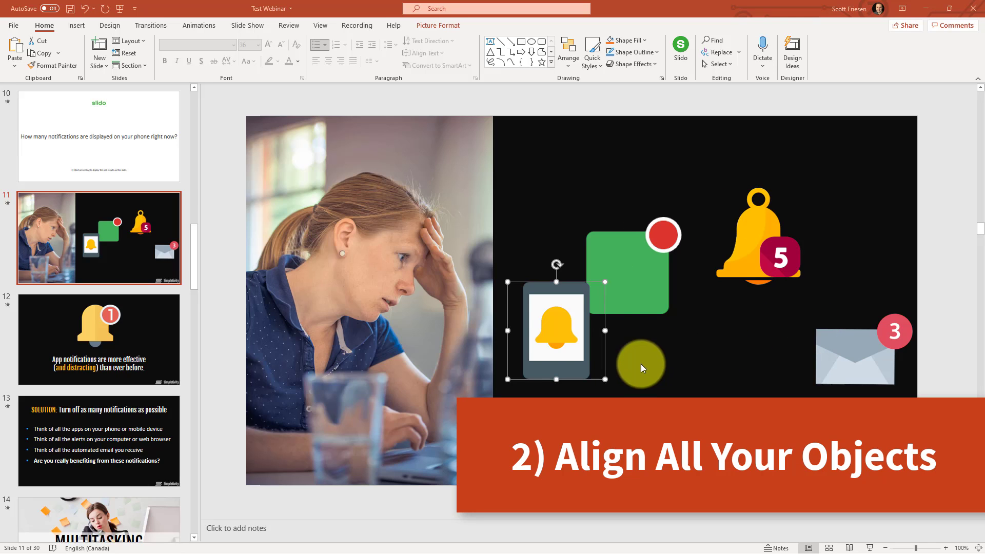
Deselect the phone icon, then marquee-select the phone, square, bell and envelope icons
left_click(722, 334)
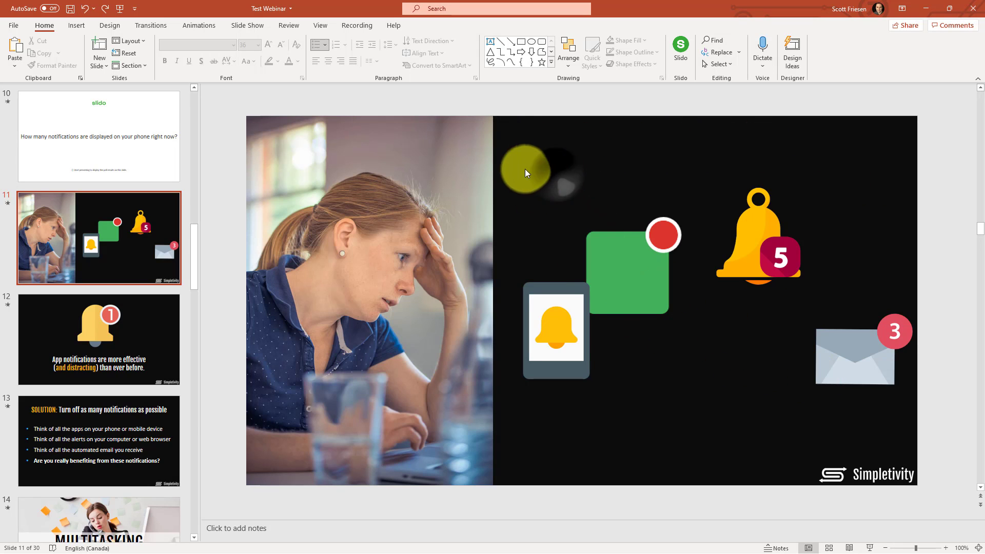
mouse_move(508, 154)
left_mouse_down()
mouse_move(939, 402)
mouse_move(441, 173)
left_mouse_up()
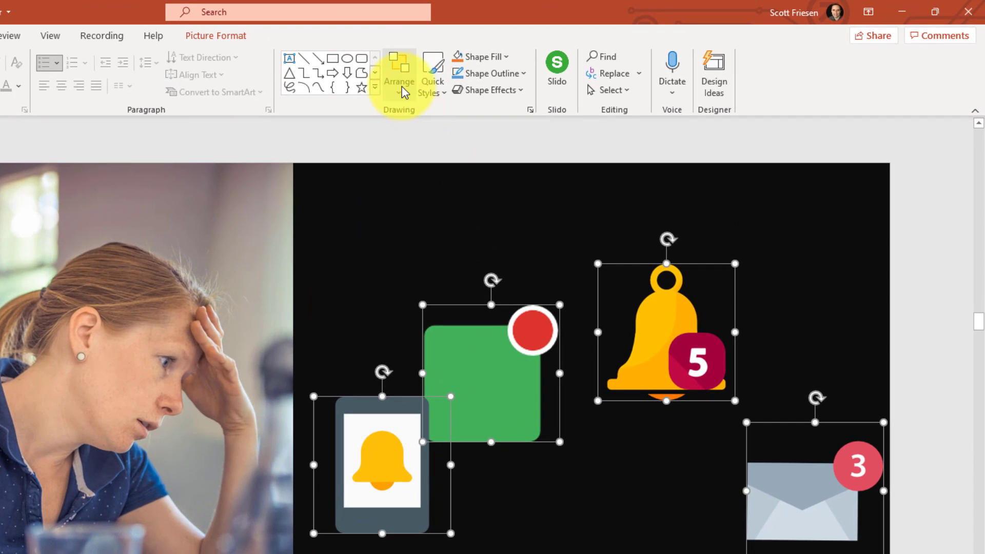
Align the four icons to their middles and distribute them horizontally
left_click(401, 92)
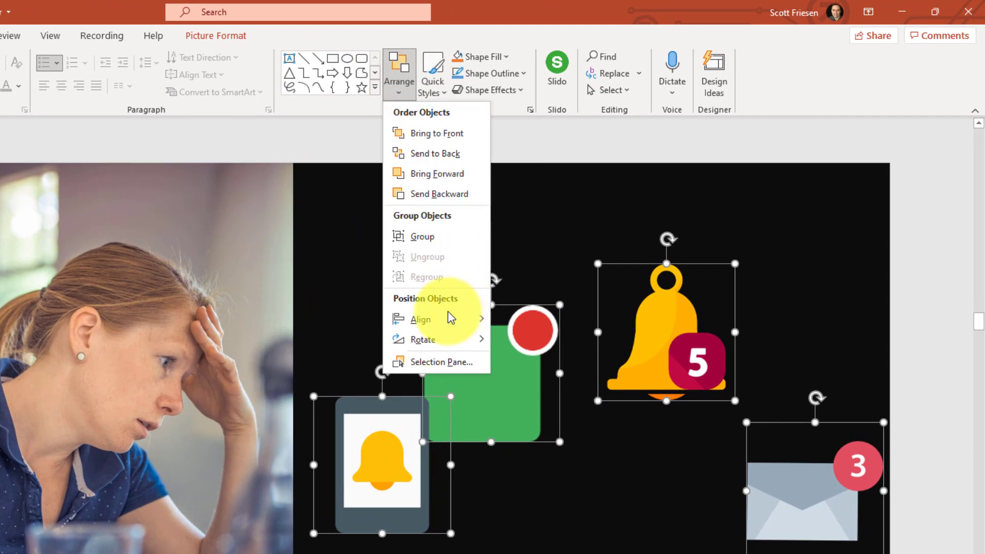
mouse_move(422, 319)
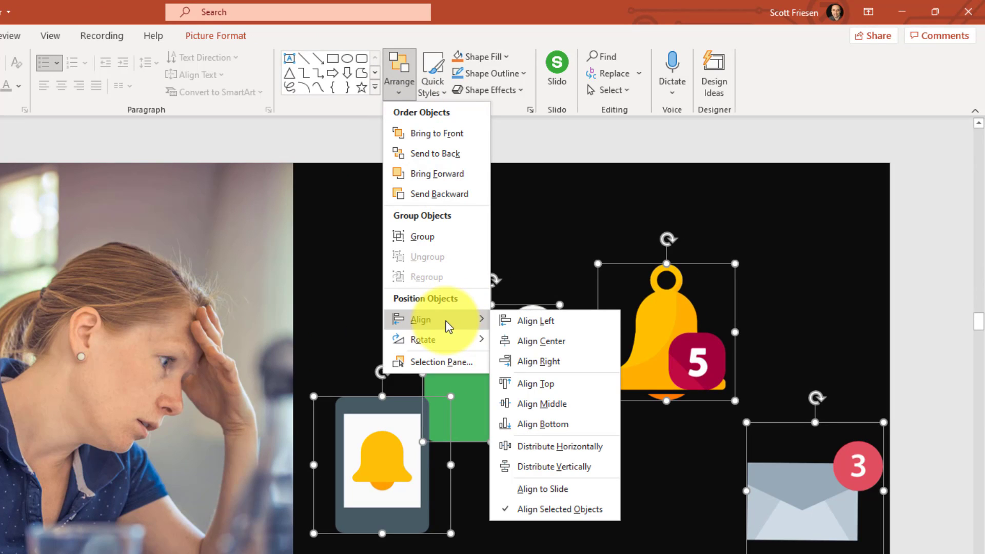
left_click(551, 405)
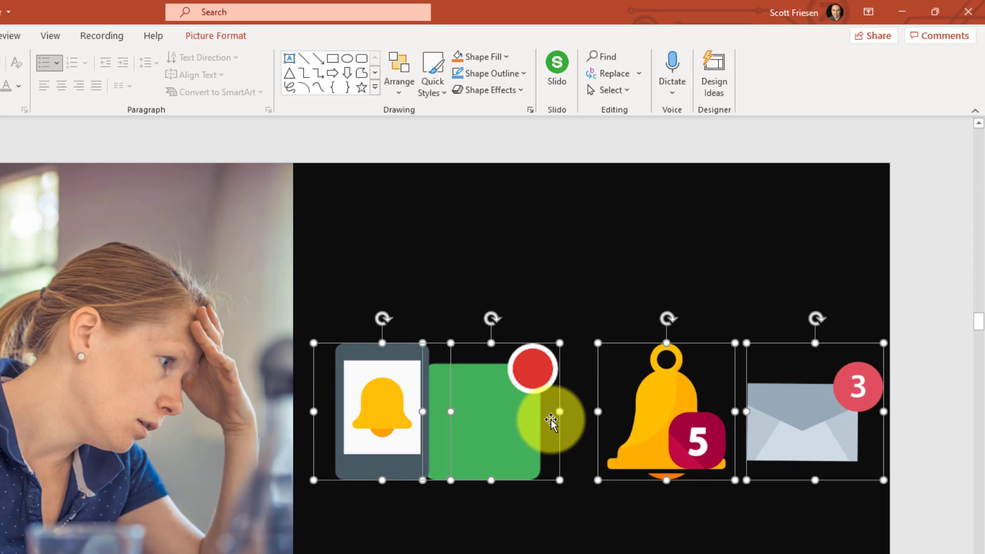
left_click(399, 90)
mouse_move(422, 319)
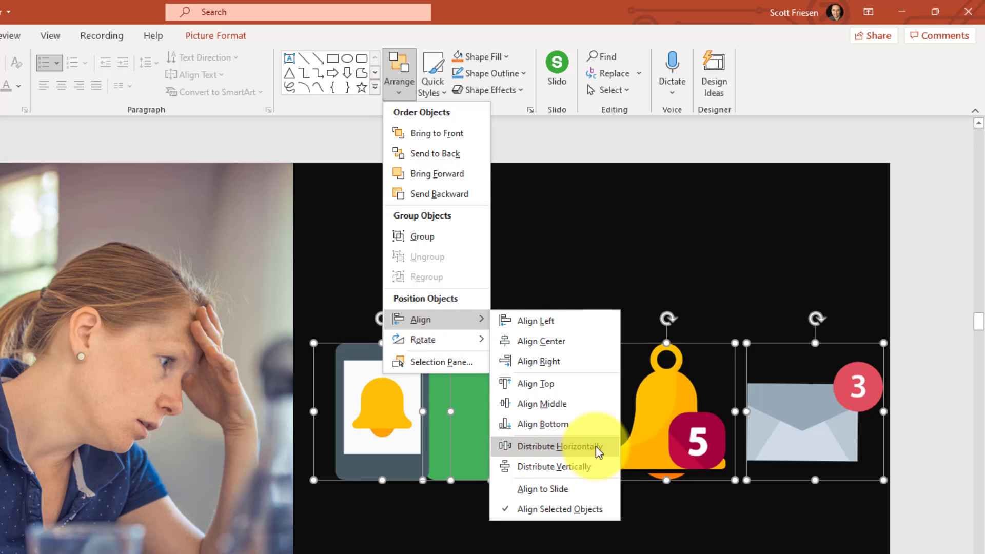
left_click(567, 444)
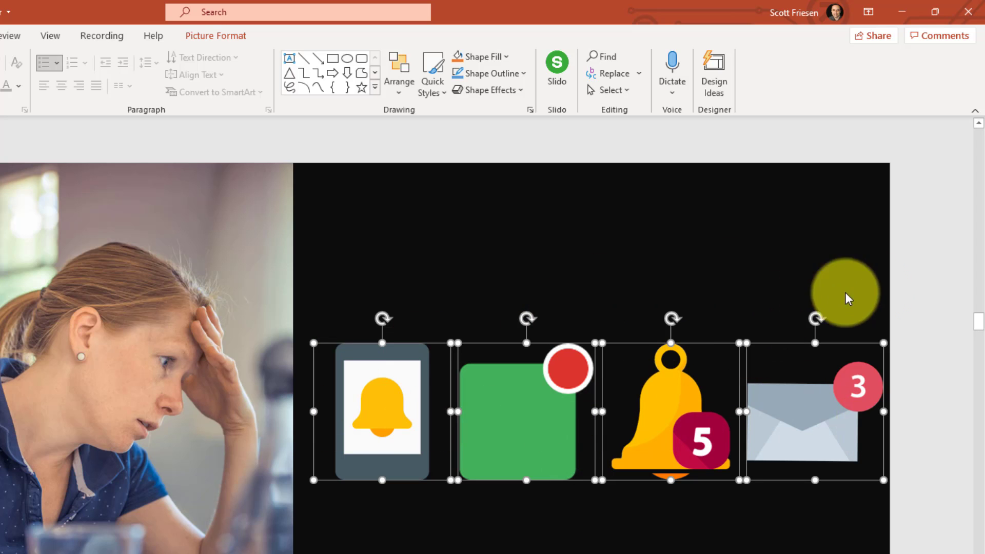
left_click(914, 243)
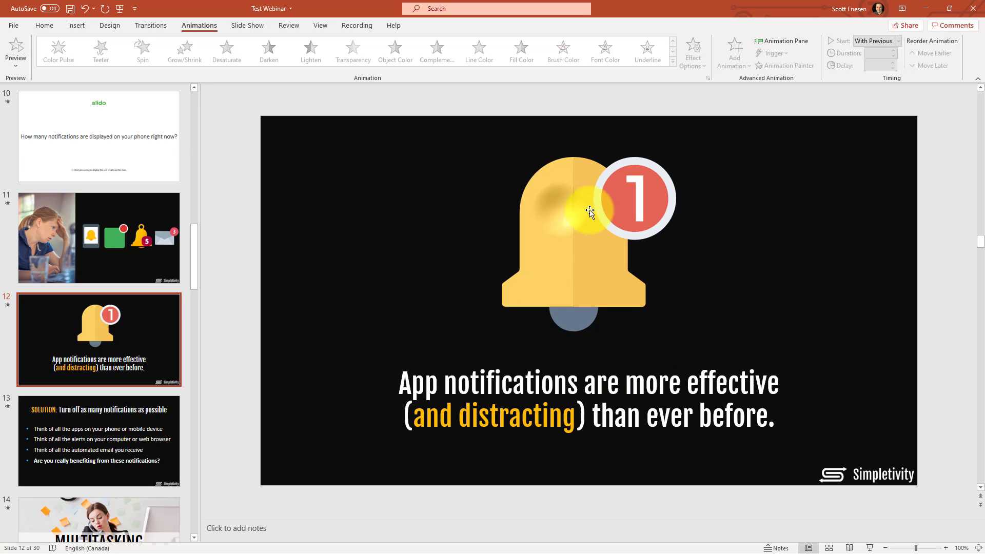
Apply the Teeter emphasis animation from the full gallery to the bell picture
left_click(590, 212)
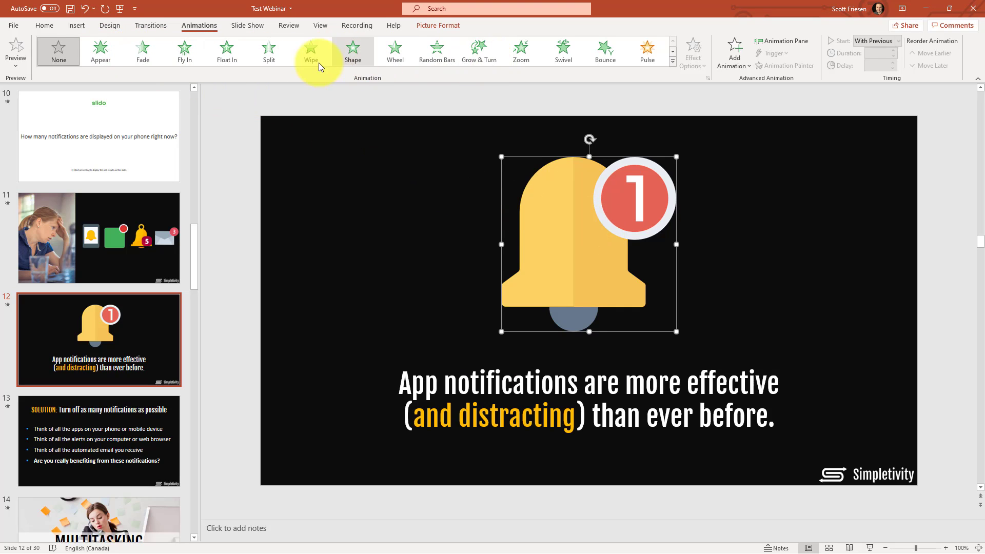
left_click(673, 65)
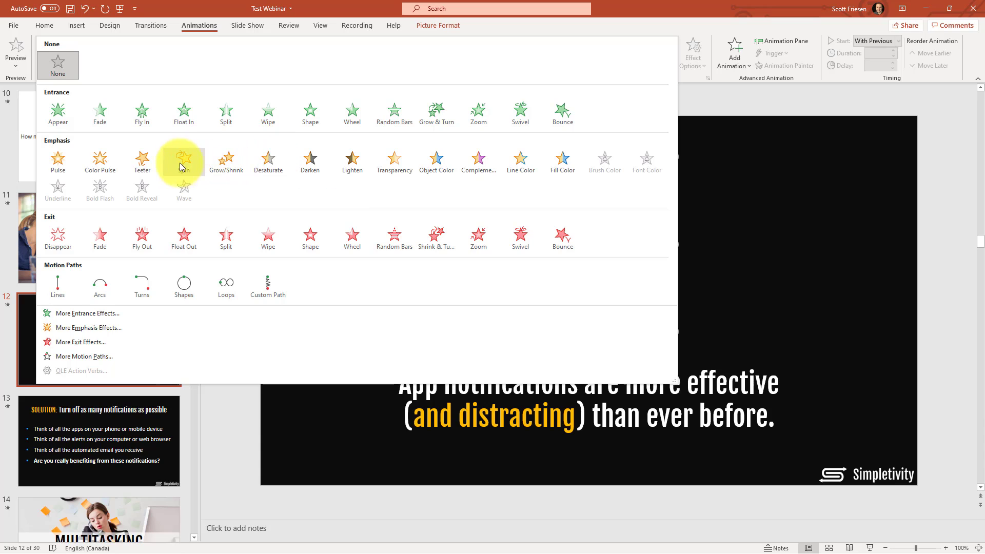
left_click(142, 160)
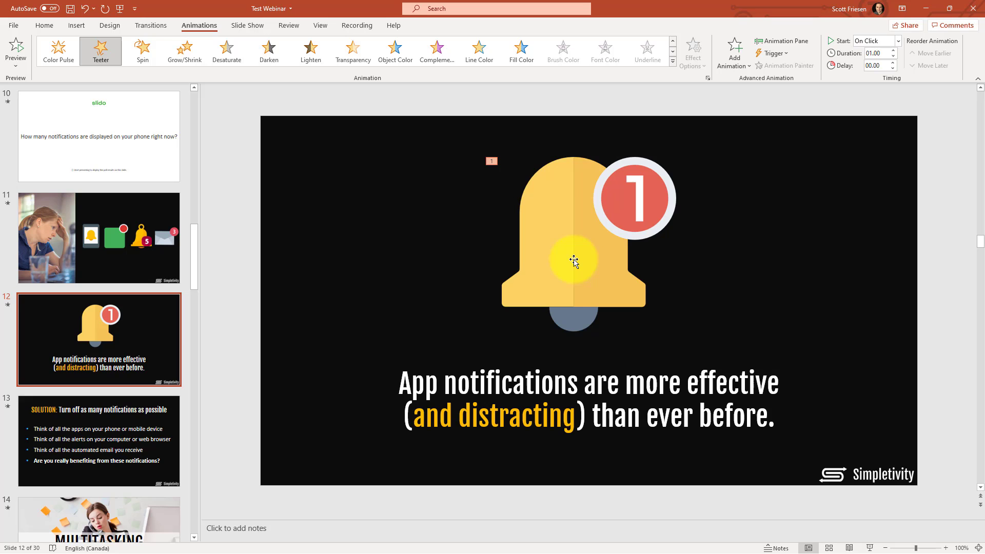
left_click(575, 226)
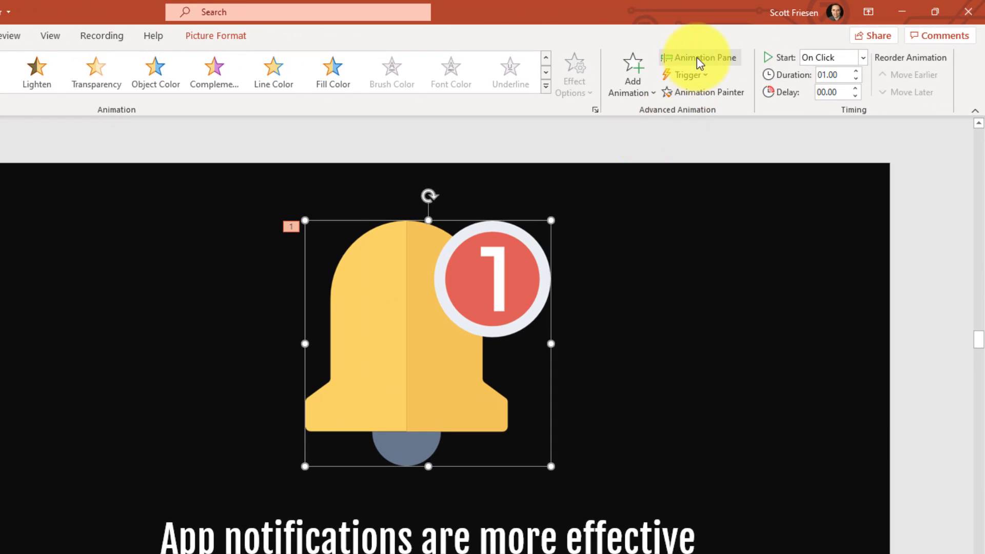
In the Animation Pane, set Picture 1's Teeter to After Previous and open Effect Options
left_click(779, 42)
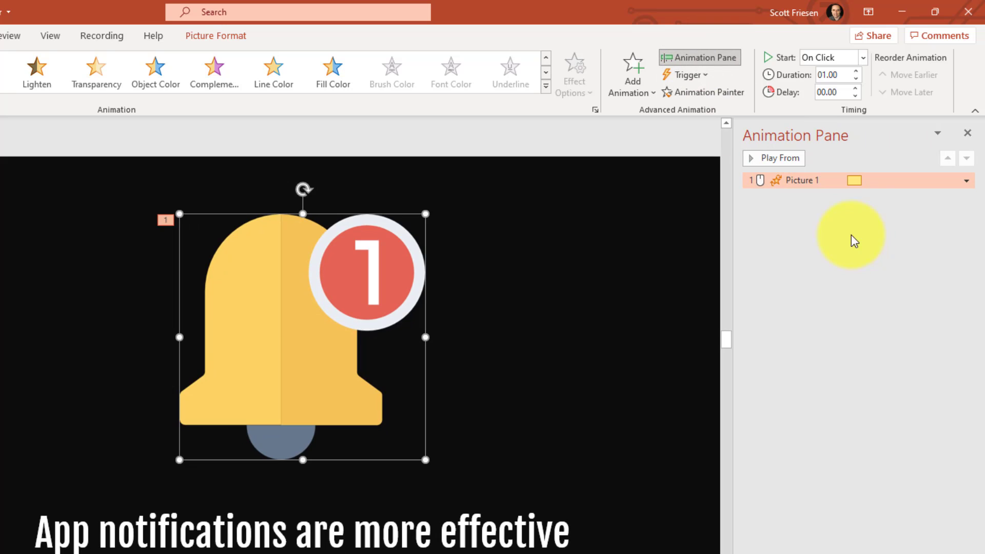
left_click(871, 229)
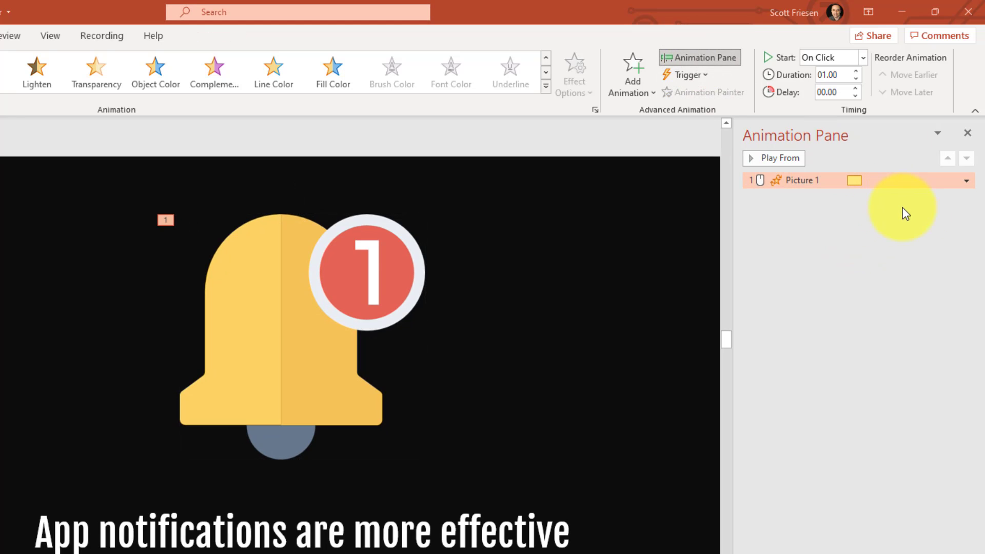
left_click(967, 182)
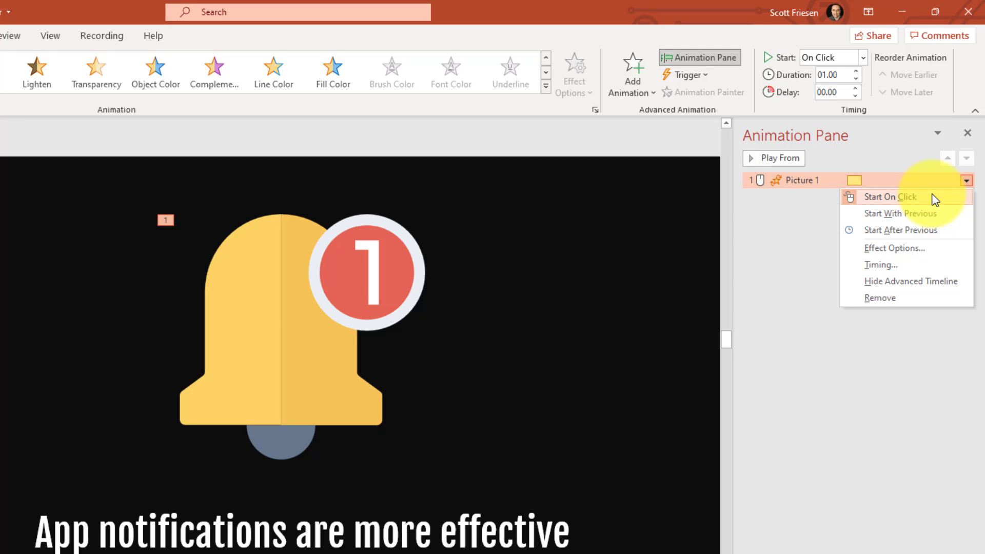
left_click(910, 232)
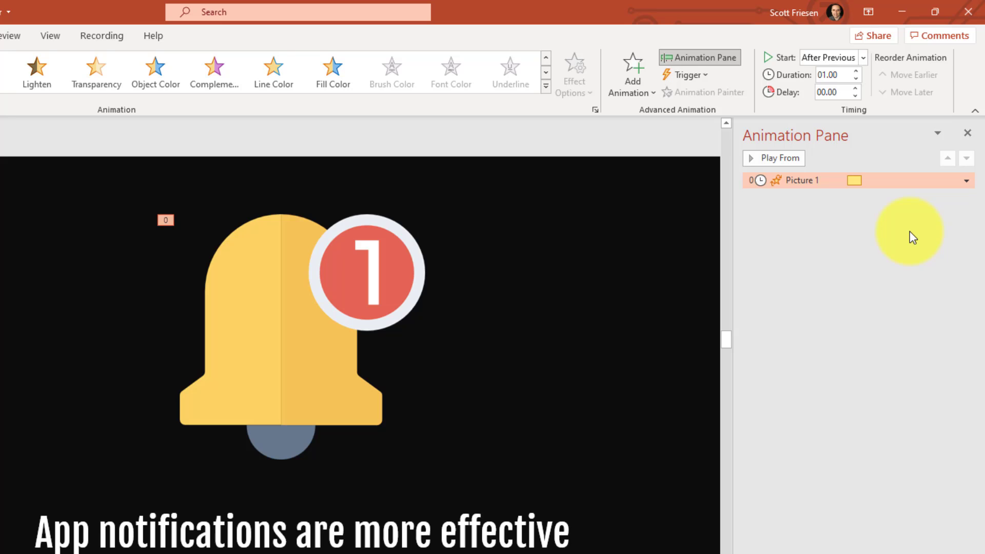
left_click(967, 182)
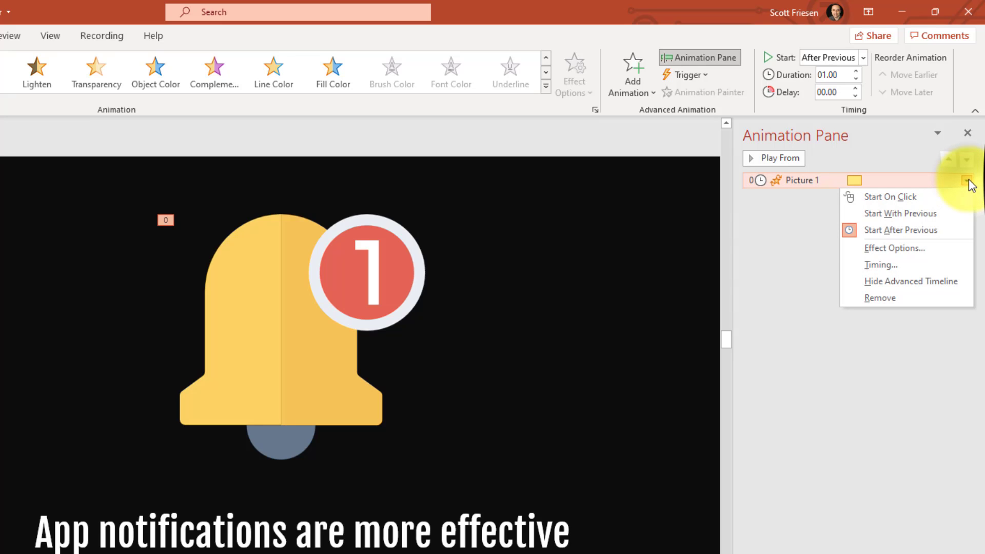
left_click(900, 248)
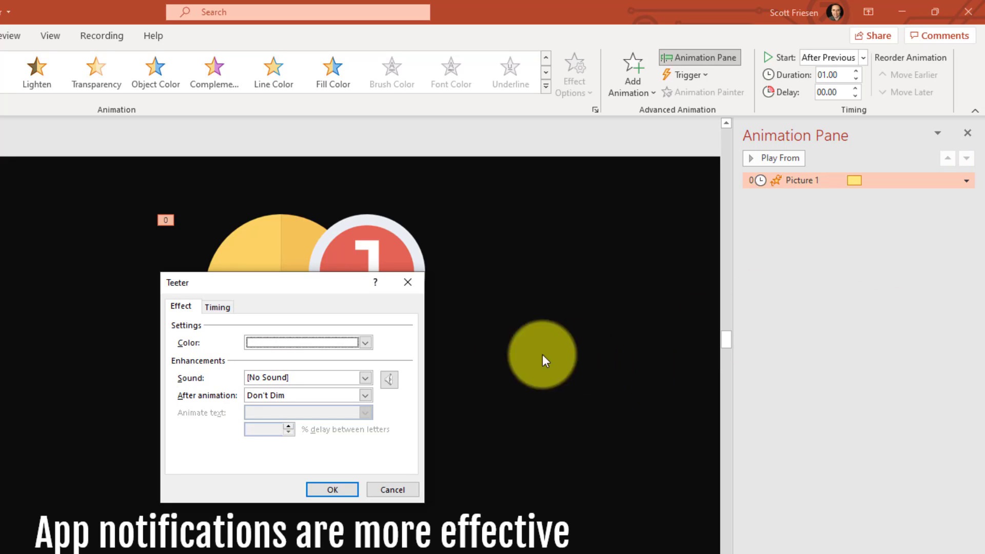
Set the Teeter timing to a 3-second (Slow) duration, repeating until end of slide
left_click(217, 307)
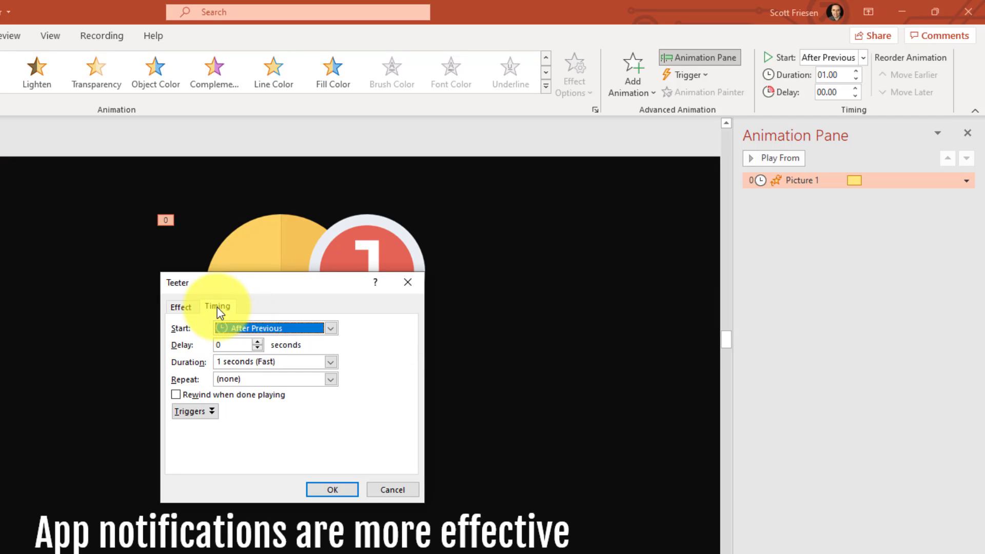
left_click(332, 363)
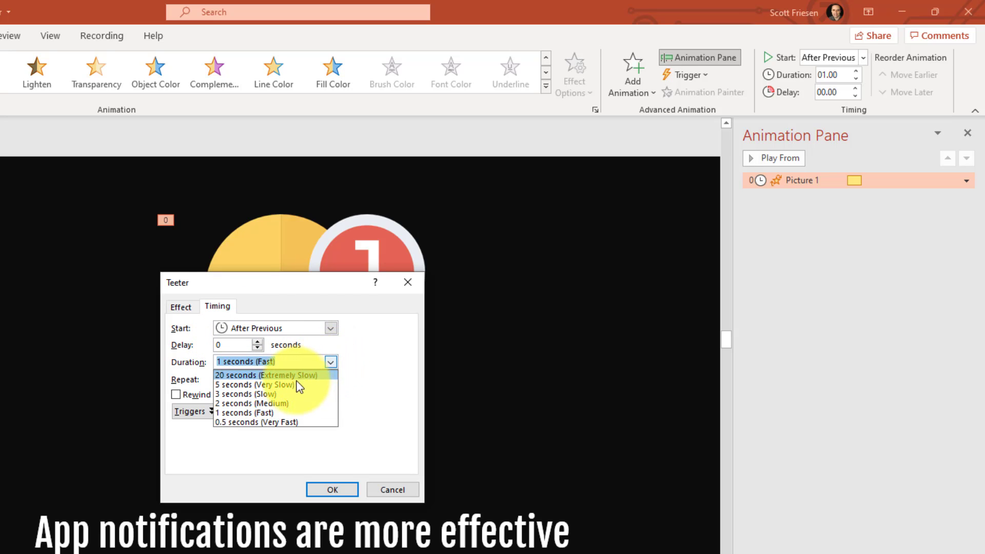
left_click(271, 395)
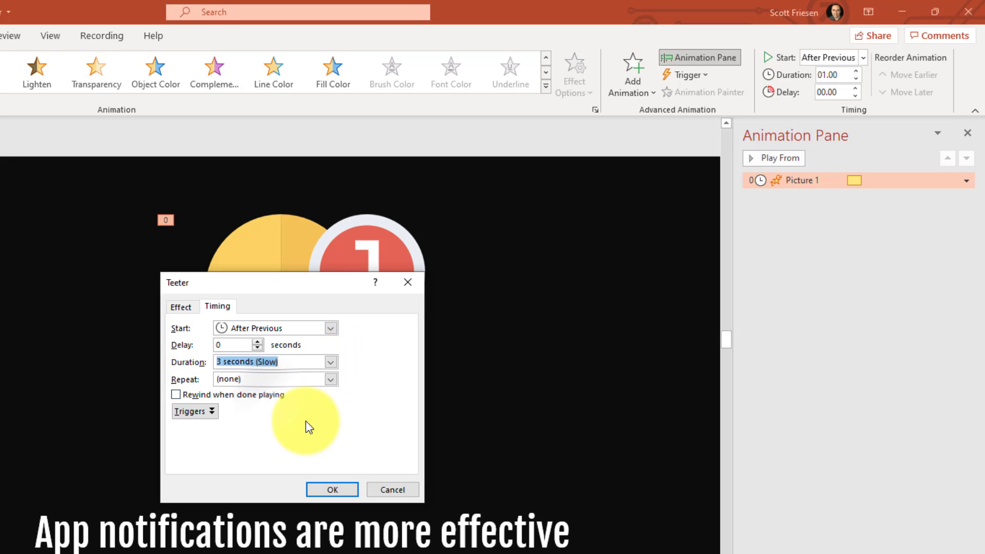
left_click(331, 382)
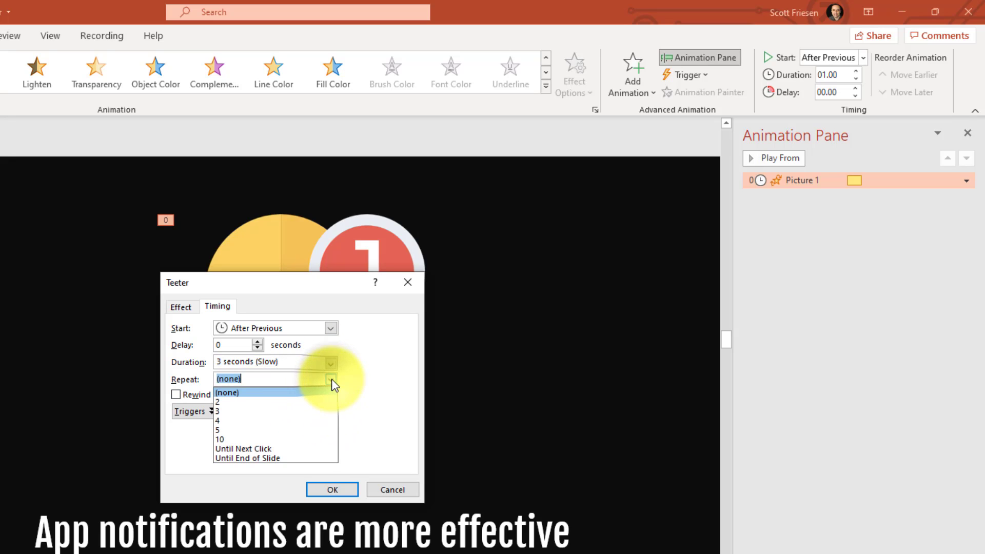
left_click(279, 459)
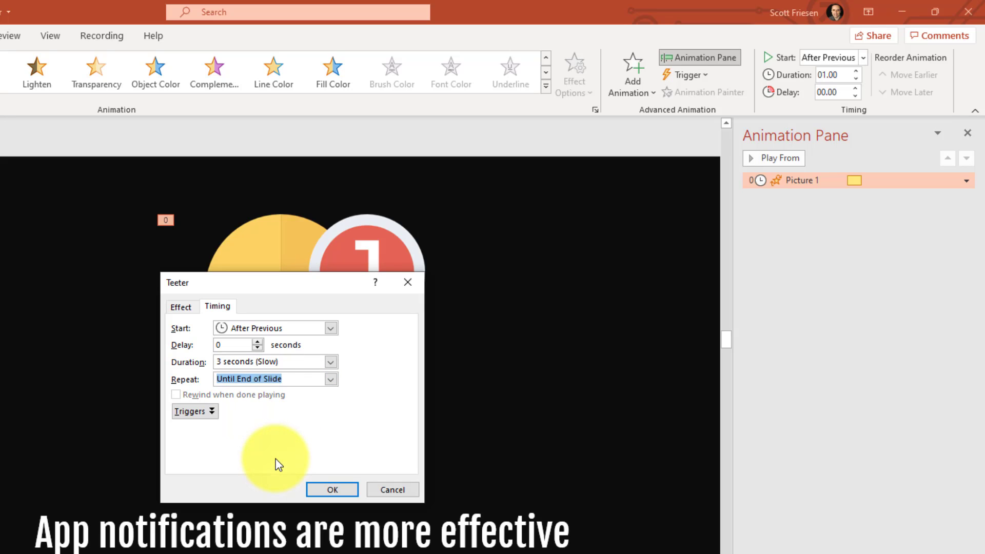
left_click(323, 489)
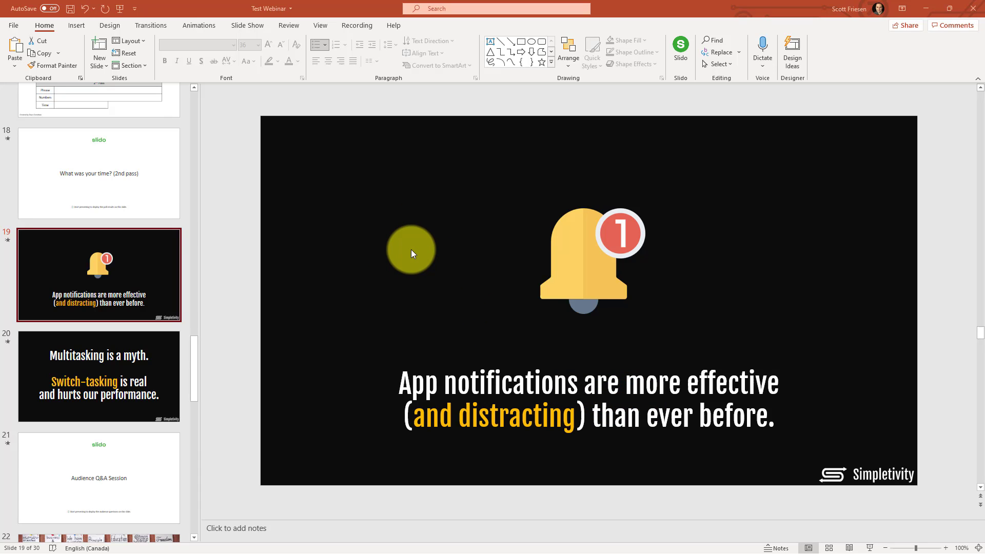
Duplicate bell slide 19 with Ctrl+D and apply the Morph transition to slide 19
left_click(119, 267)
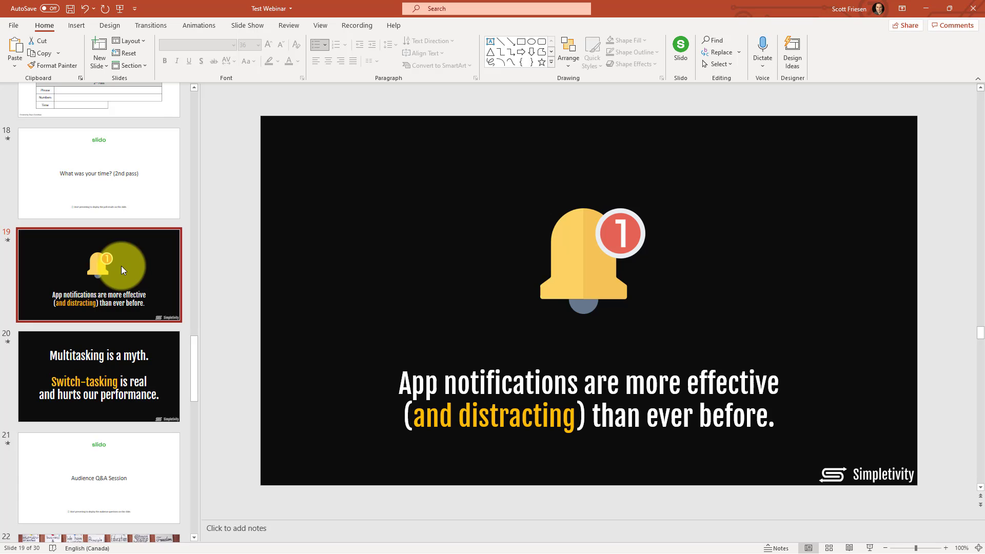
key("ctrl+d")
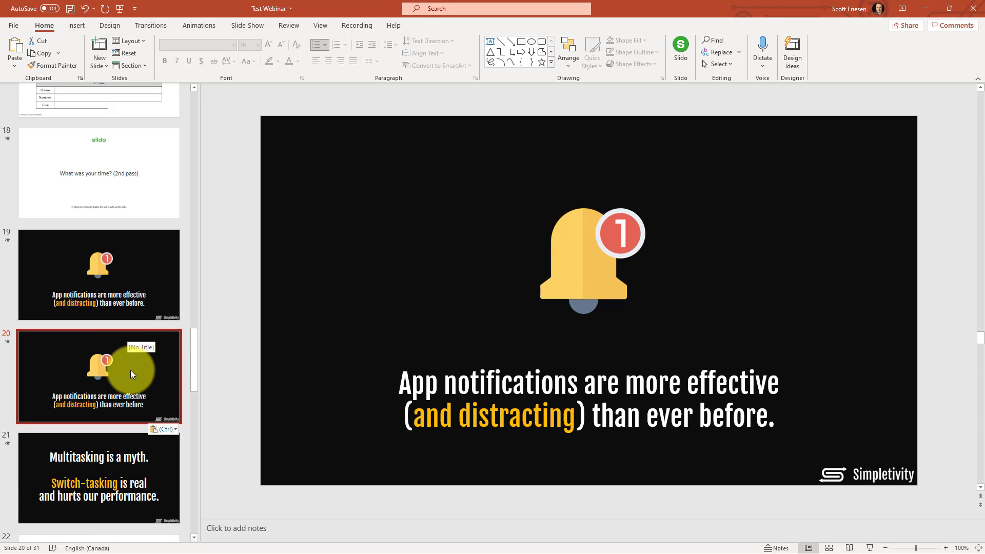
left_click(123, 274)
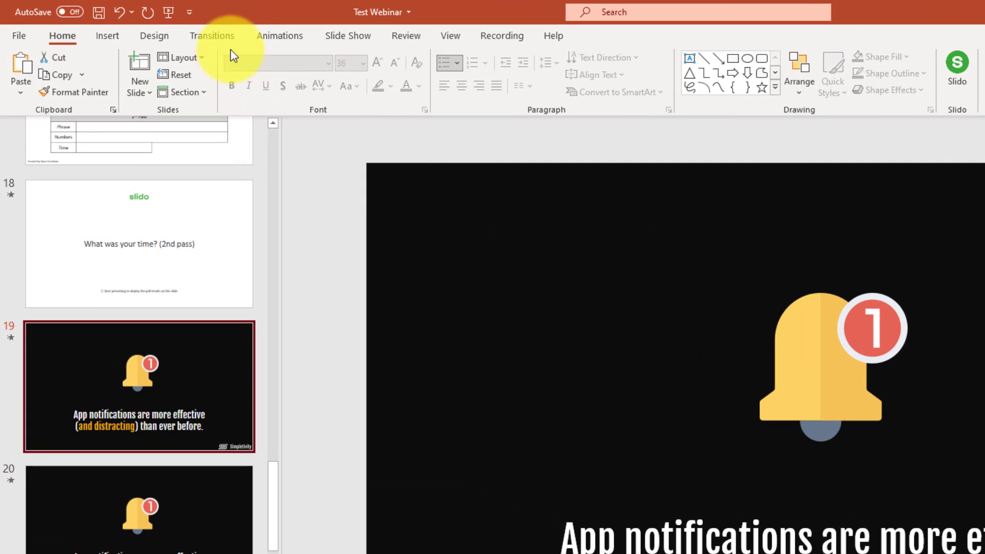
left_click(222, 42)
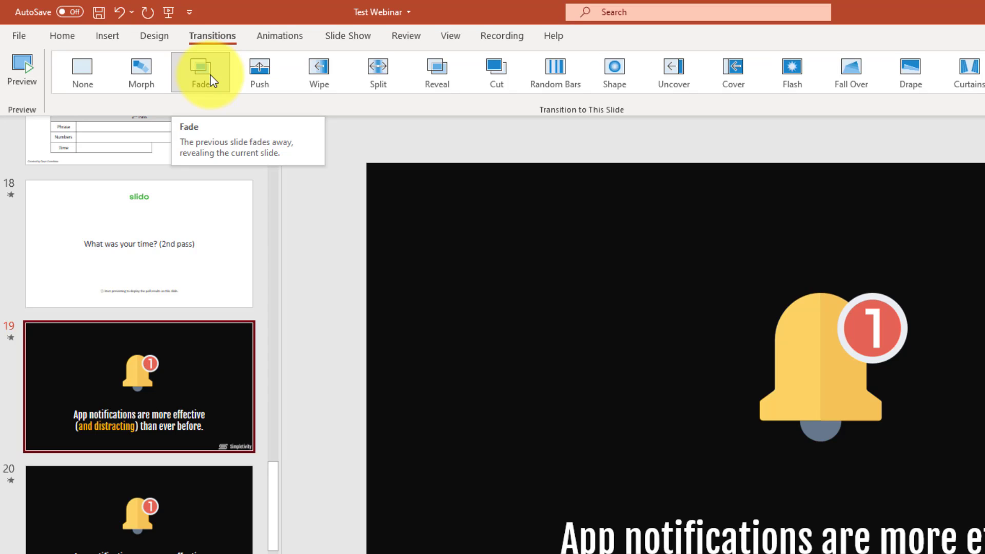
left_click(140, 71)
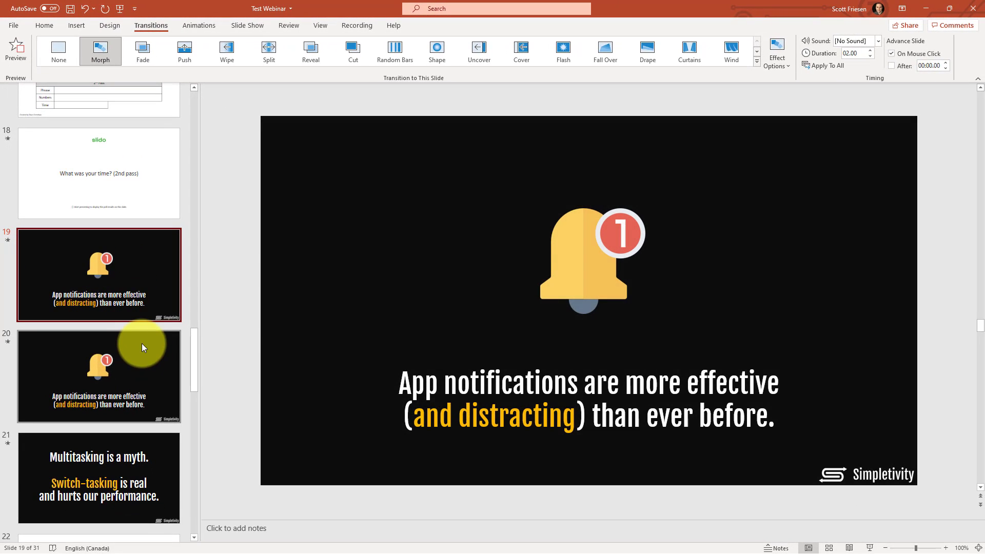
On slide 20, enlarge the bell and shift it to the right
left_click(119, 370)
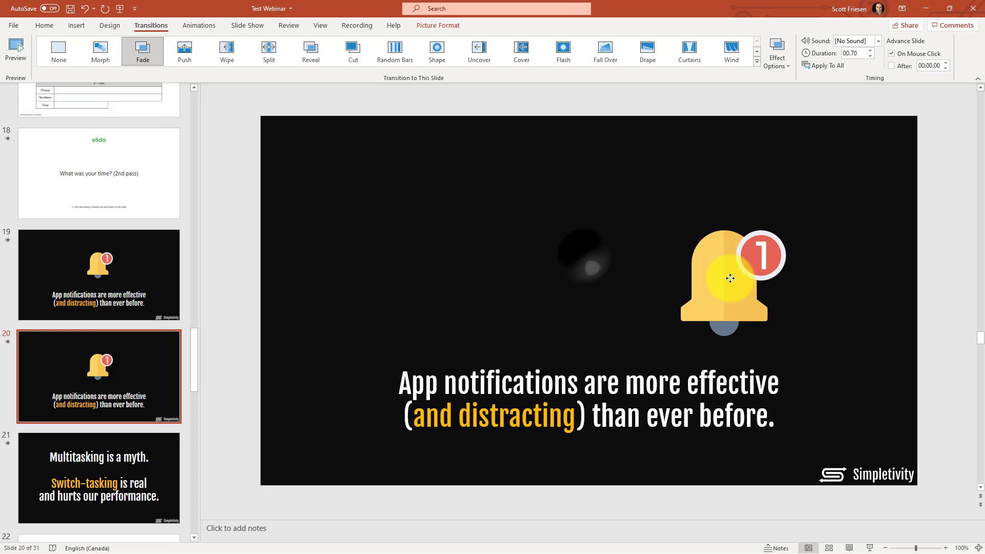
left_click_drag(730, 277, 754, 275)
mouse_move(714, 224)
left_mouse_down()
mouse_move(601, 181)
mouse_move(615, 190)
left_mouse_up()
left_click_drag(695, 209, 748, 238)
Move the caption to the upper left and narrow it to wrap onto four lines
left_click(617, 377)
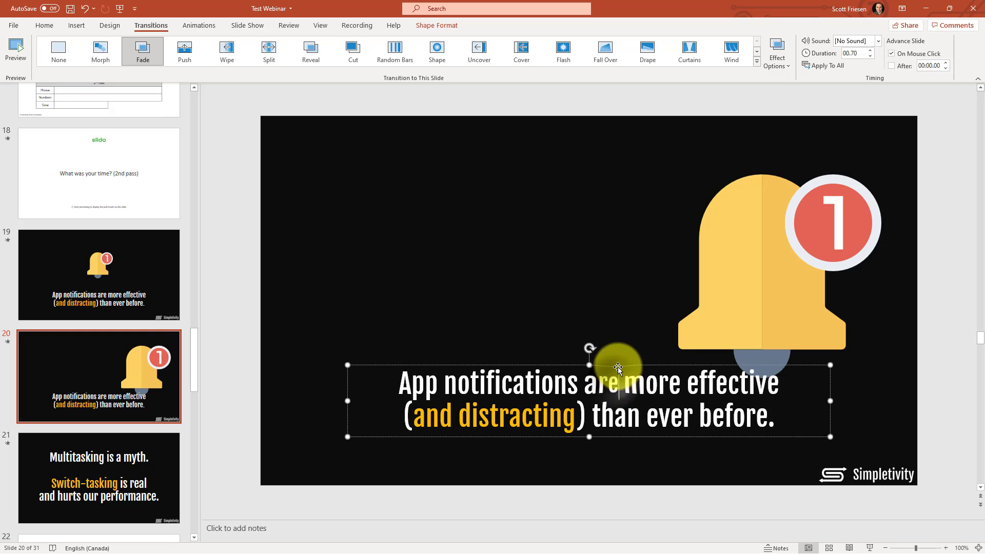
left_click_drag(618, 369, 493, 156)
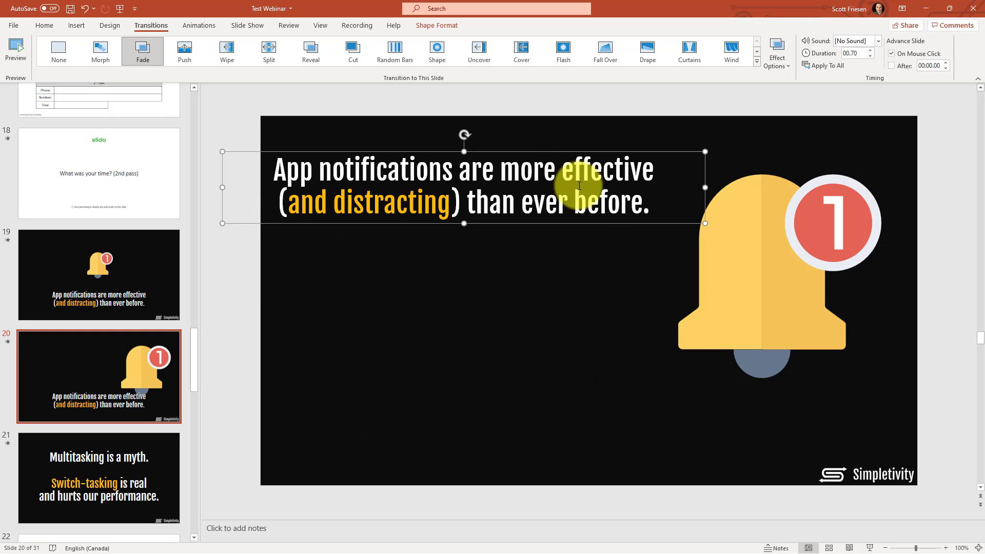
left_click_drag(705, 187, 573, 193)
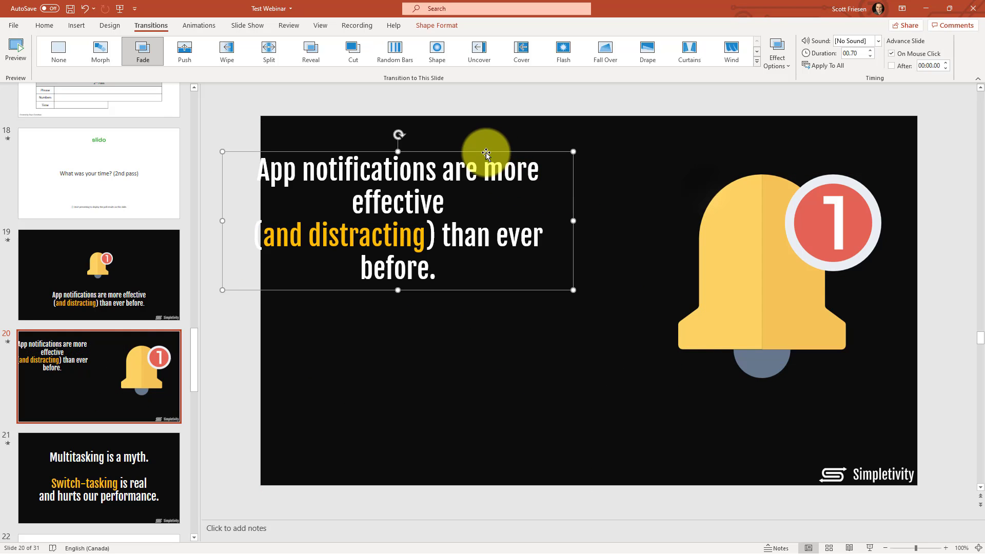
left_click_drag(485, 154, 532, 145)
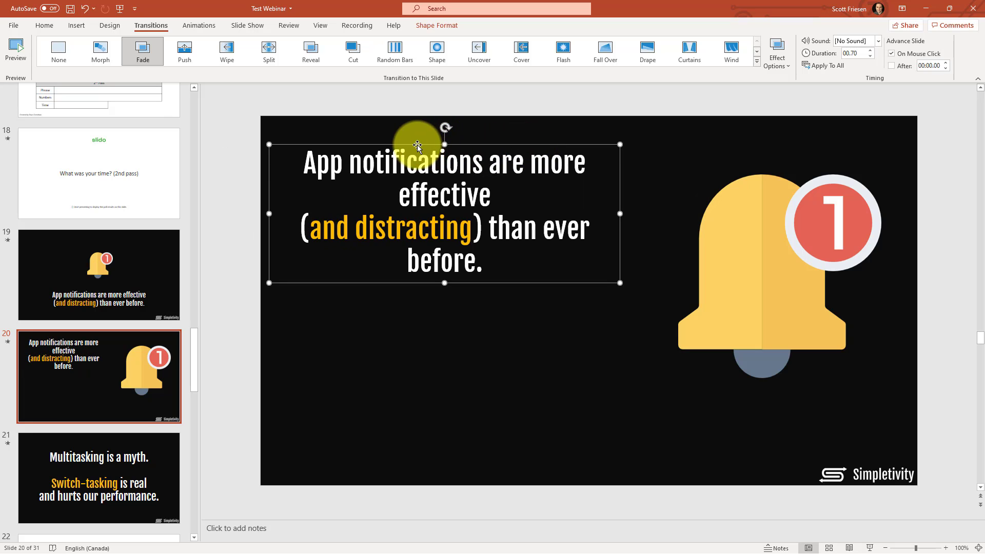
Make the caption text much larger, reposition it, and line the bell up with it
left_click_drag(296, 163, 552, 288)
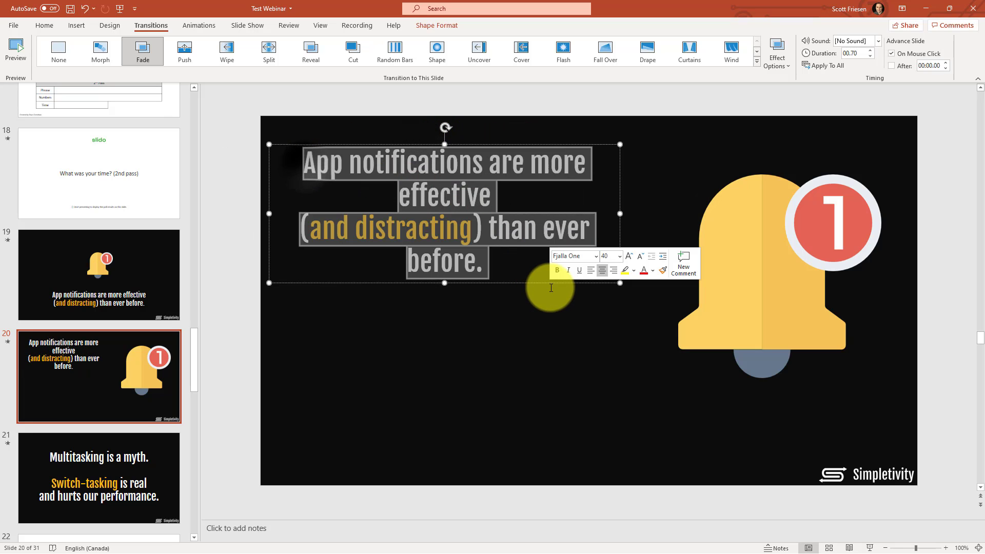
left_click(620, 257)
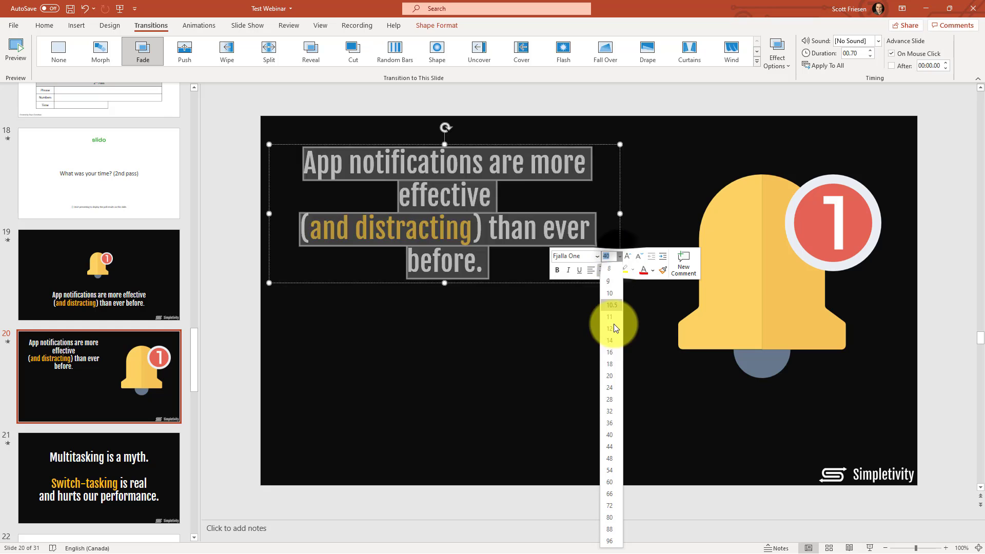
left_click(609, 494)
left_click(587, 283)
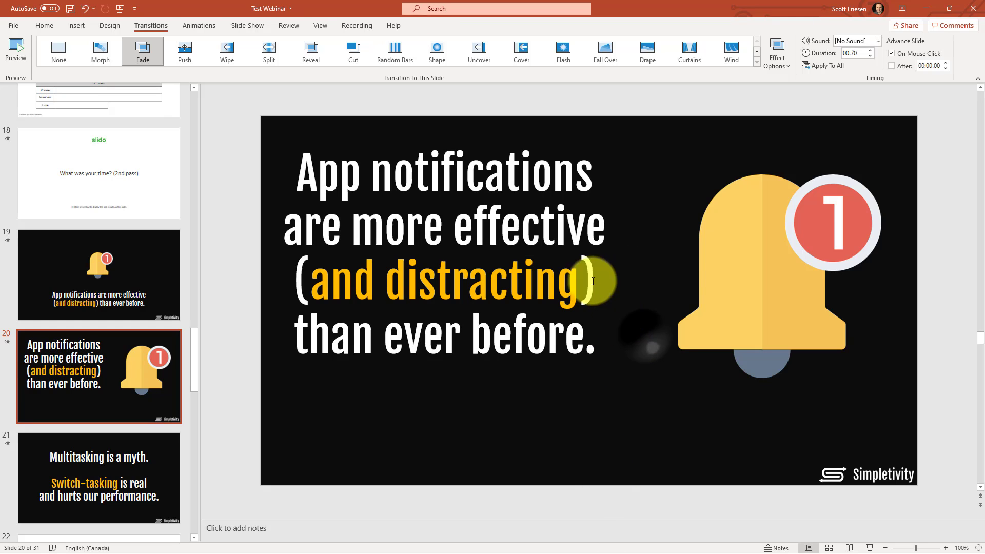
left_click_drag(620, 276, 636, 311)
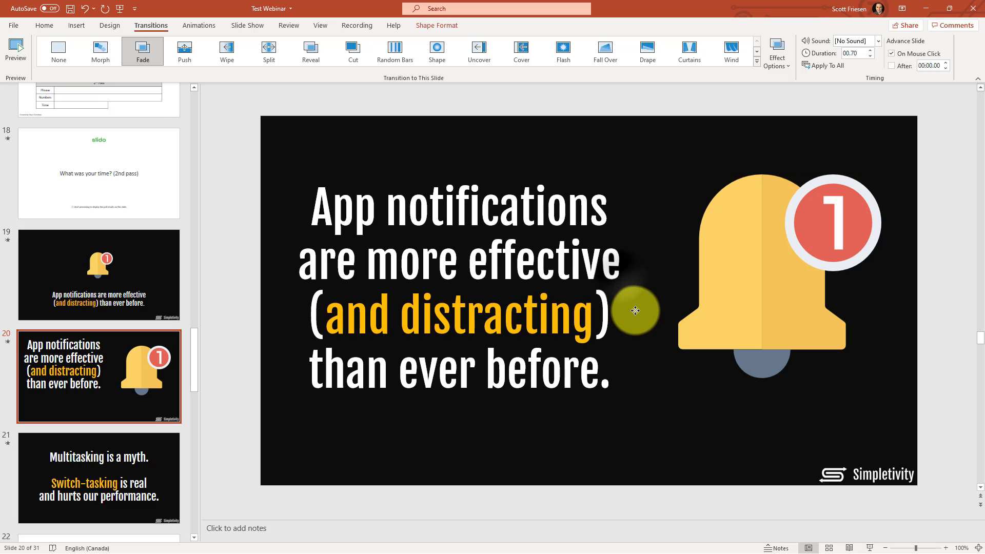
left_click_drag(764, 301, 762, 298)
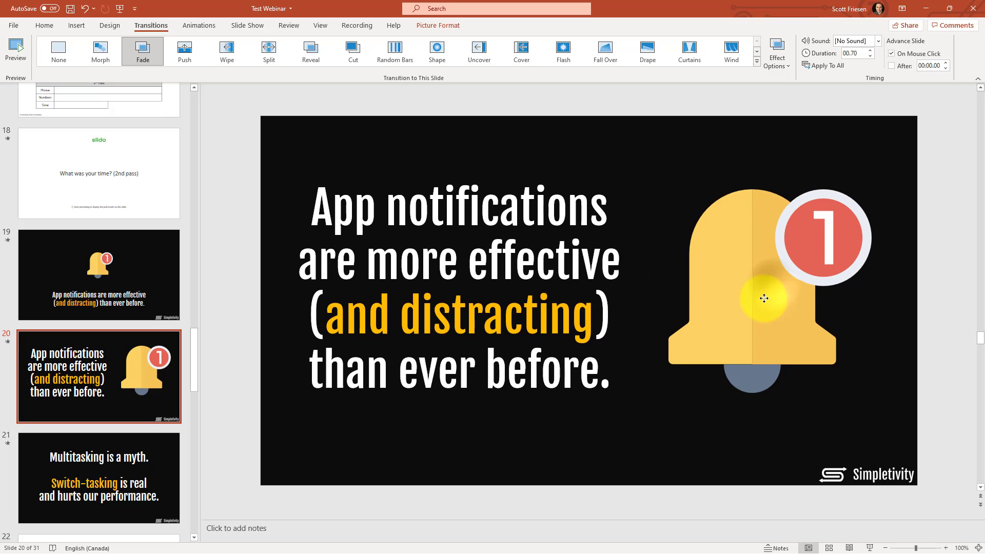
left_click(927, 296)
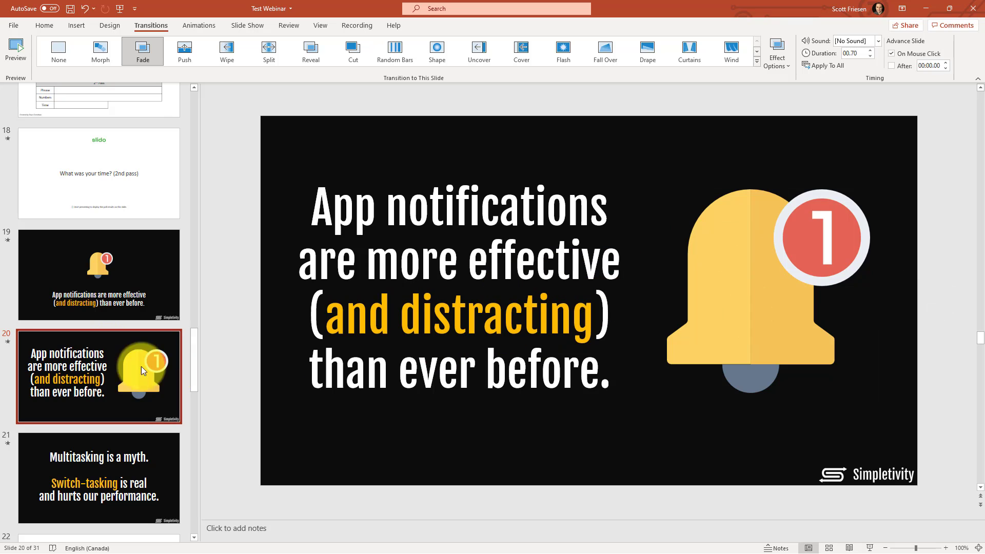
Compare with slide 19 and apply the Morph transition to slide 20
left_click(114, 278)
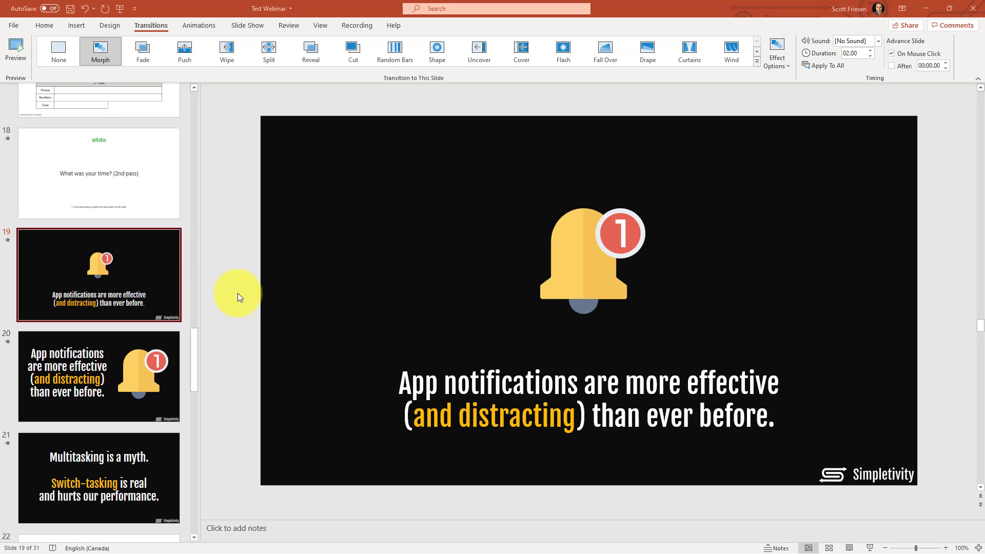
left_click(109, 350)
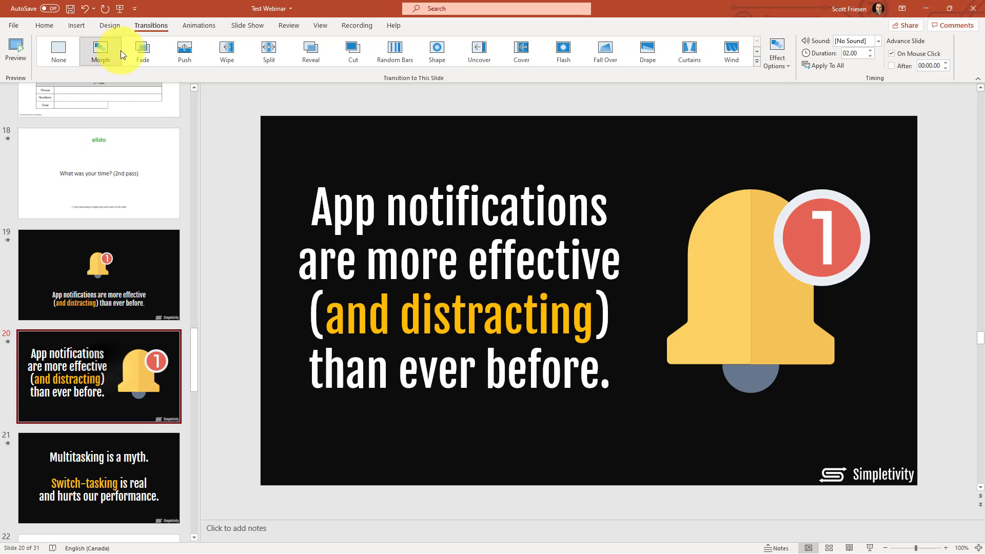
left_click(96, 51)
left_click(131, 281)
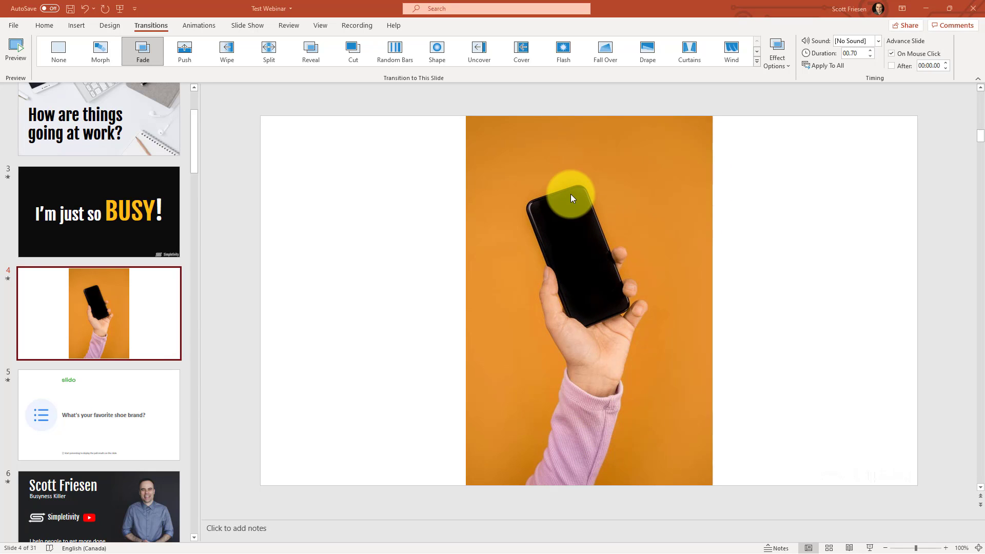
Run Remove Background from Picture Format on the hand-and-phone photo
left_click(526, 167)
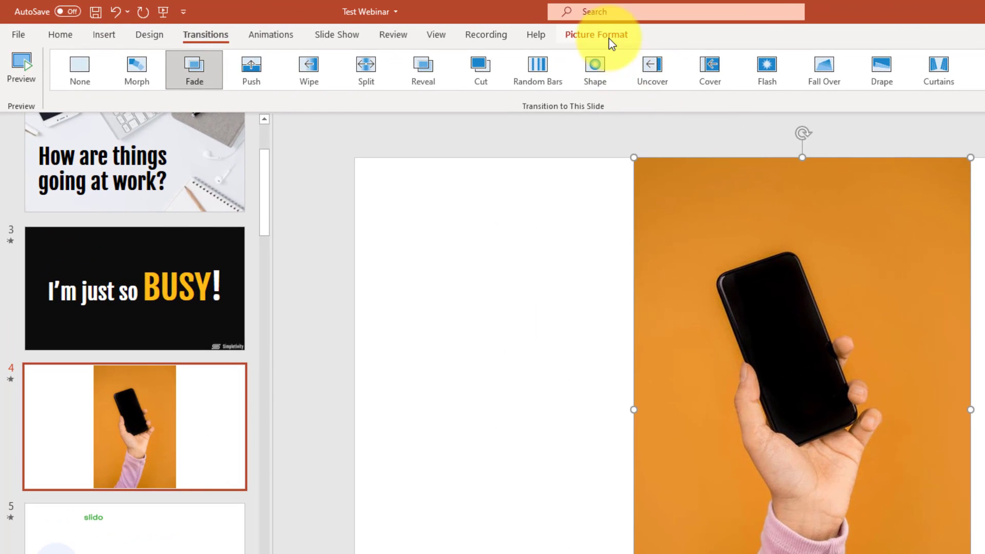
left_click(609, 39)
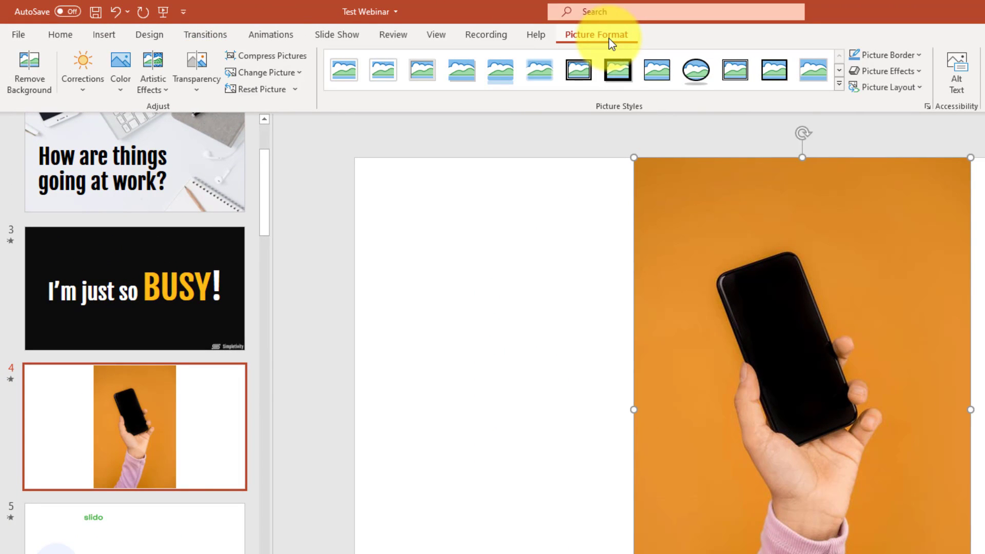
left_click(37, 74)
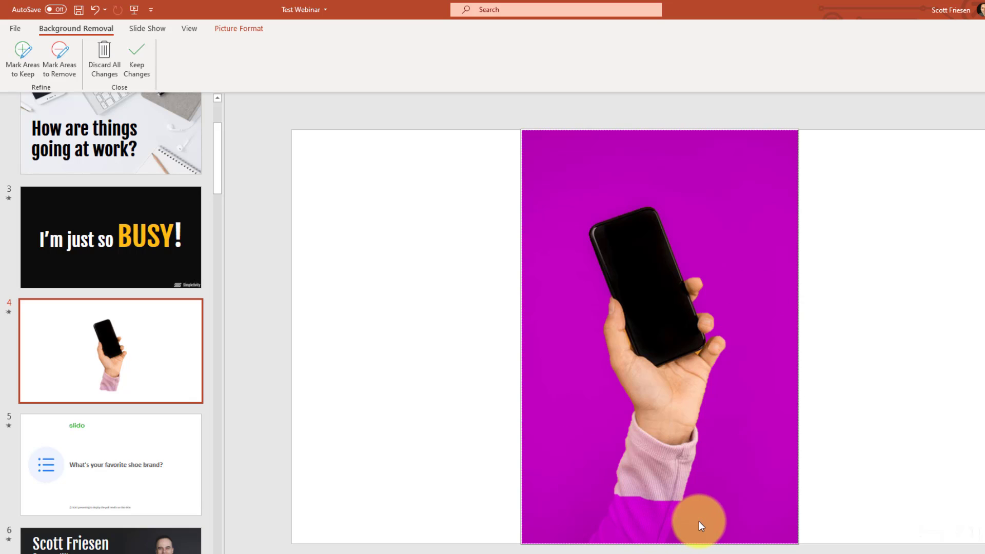
Mark the lower pink sleeve as an area to keep and keep the background removal
left_click(137, 67)
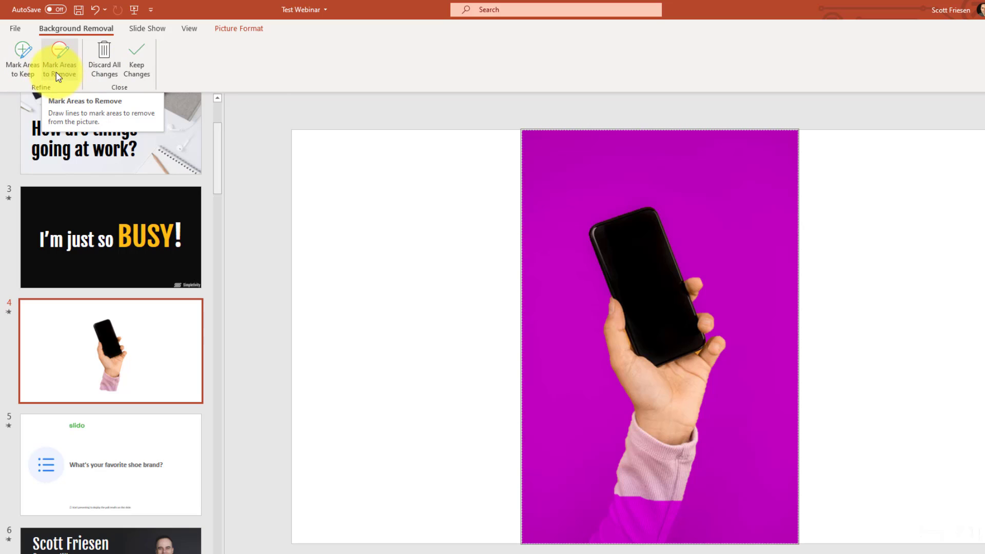
left_click(22, 57)
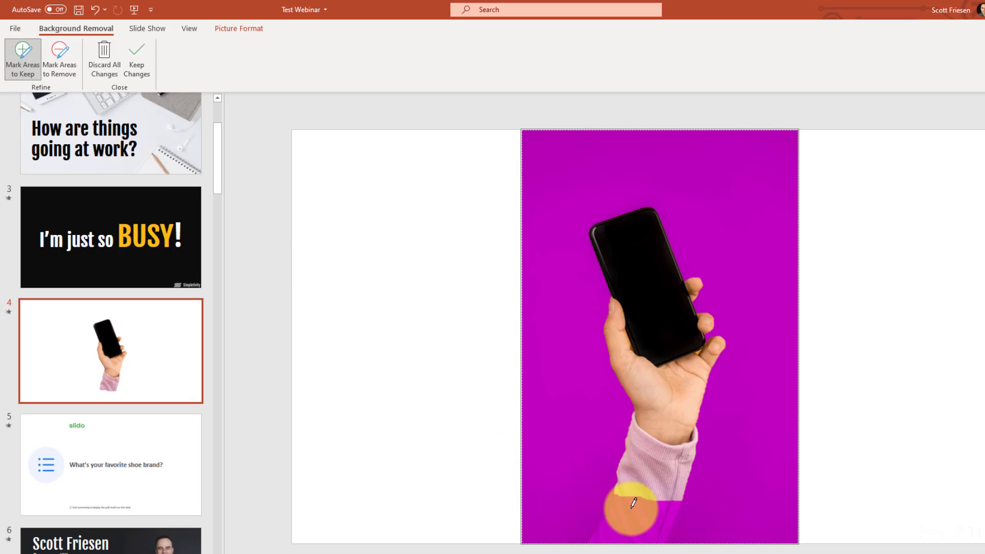
left_click_drag(633, 504, 627, 511)
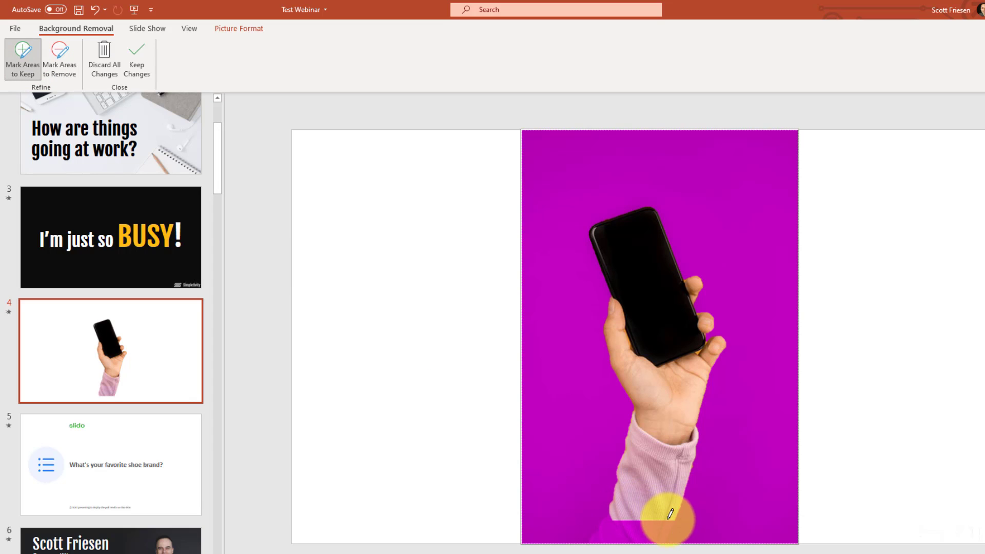
left_click(623, 530)
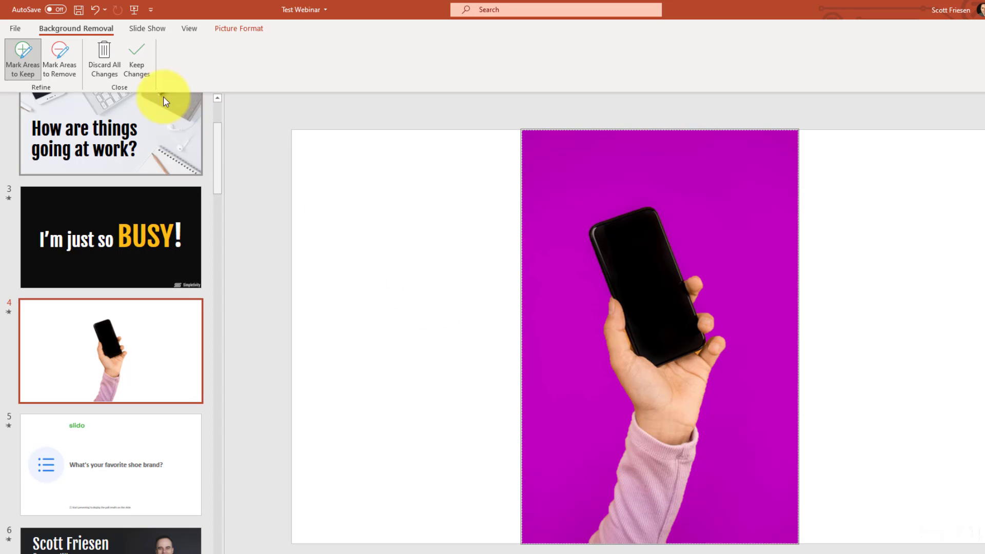
left_click(139, 62)
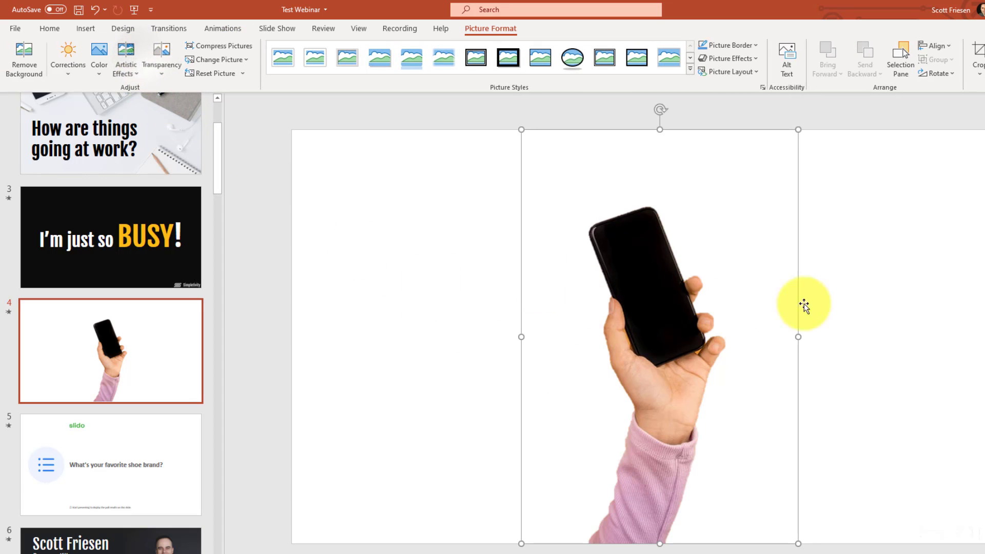
Move the cut-out hand photo toward the left of slide 4 and deselect it
left_click_drag(664, 341, 436, 340)
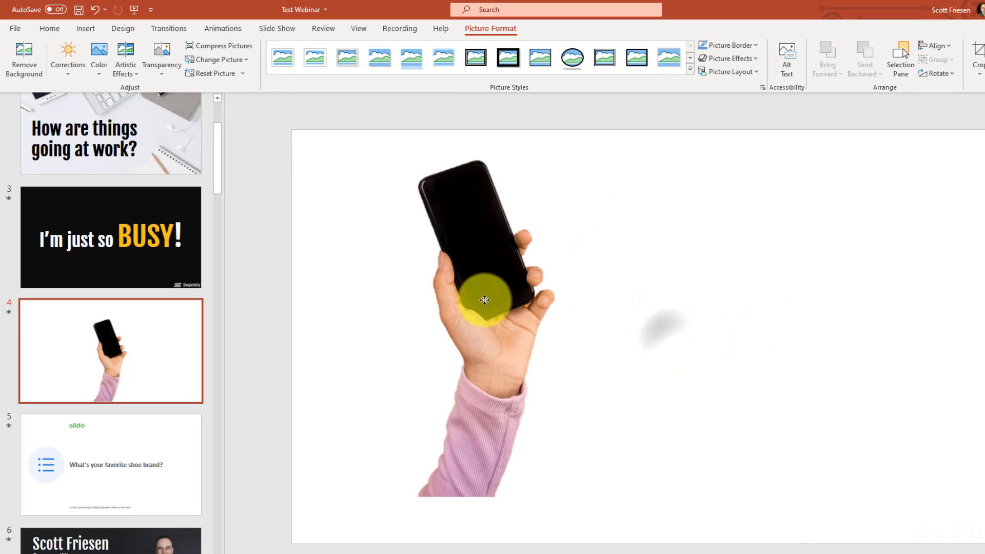
left_click(718, 271)
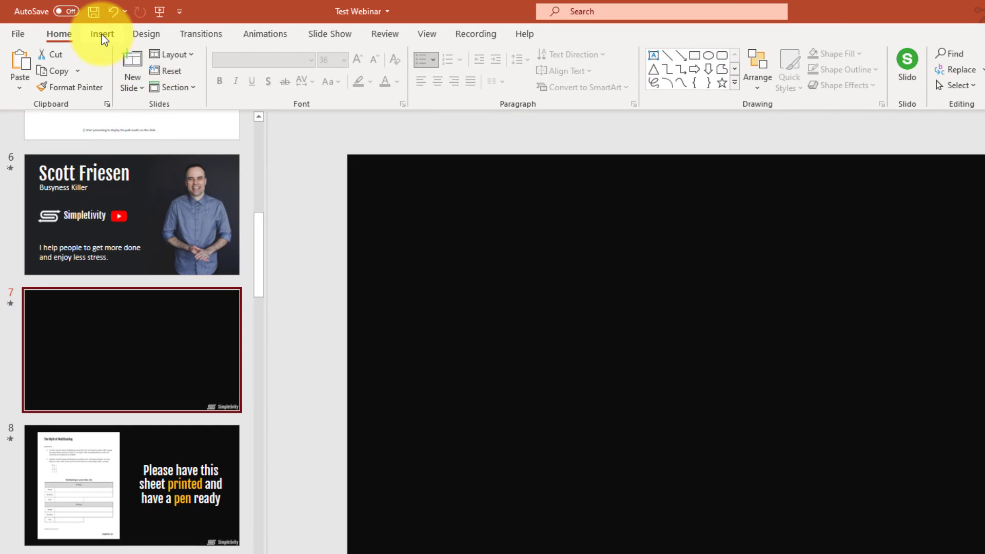
Add the Breaktime countdown add-in from the Office store to slide 7, accepting its license
left_click(101, 34)
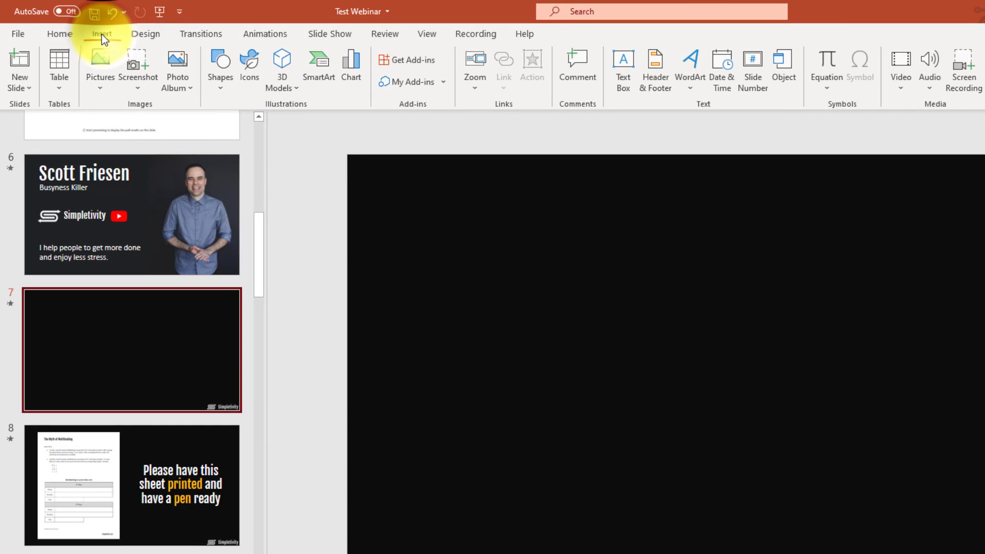
left_click(409, 63)
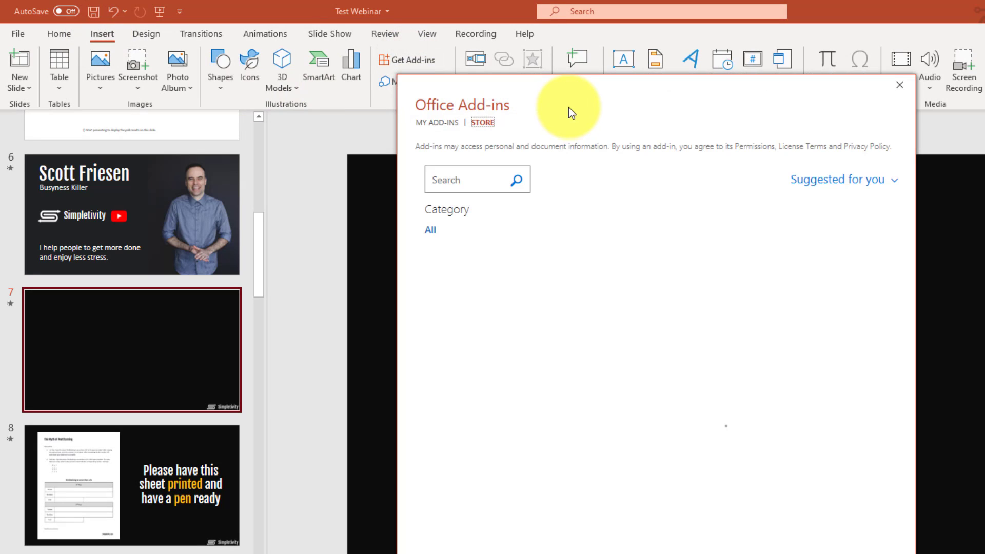
left_click(471, 180)
type("co")
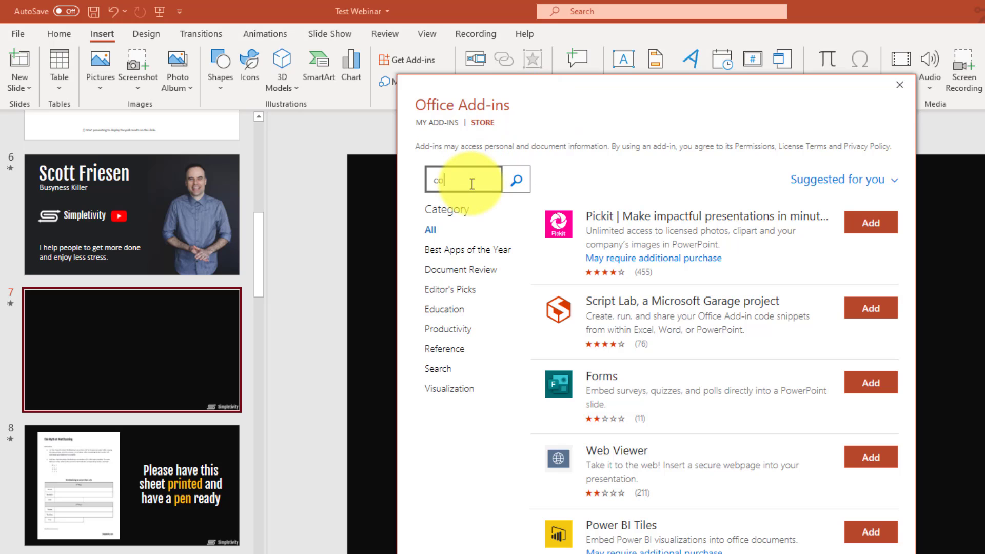
type("untdown")
left_click(516, 182)
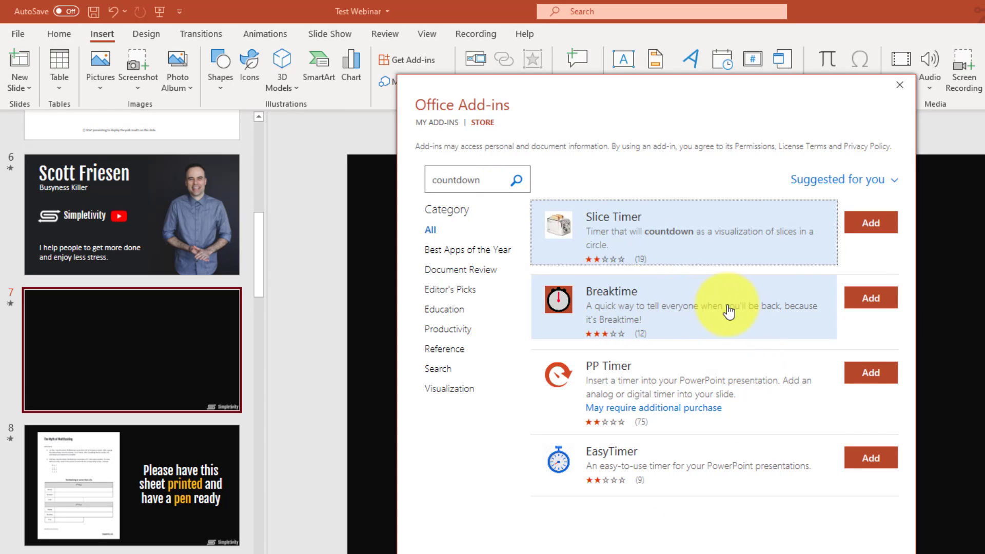
left_click(871, 300)
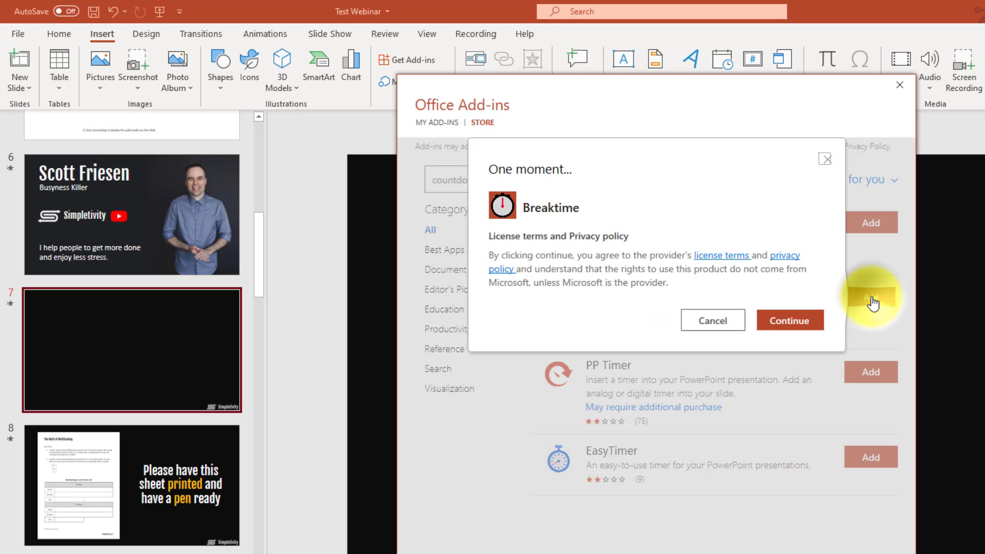
left_click(786, 321)
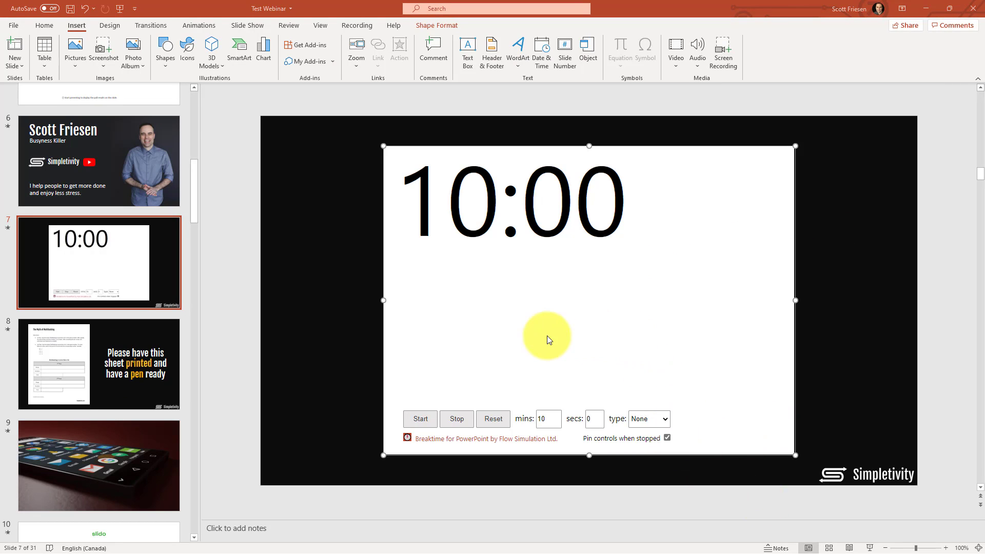
Set the Breaktime timer to 5 minutes with a Drinks break type, then preview slide 7 full screen
left_click_drag(550, 419, 534, 421)
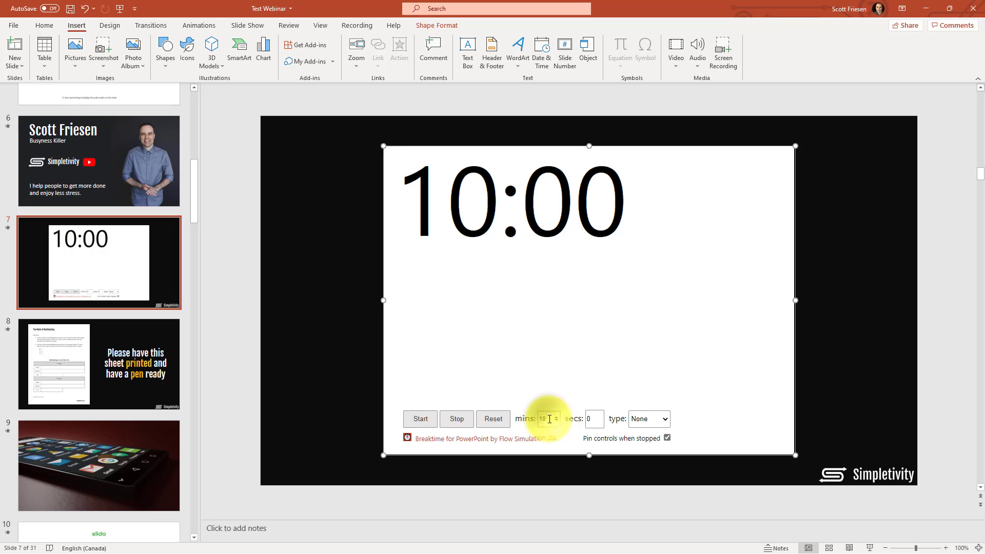
type("5")
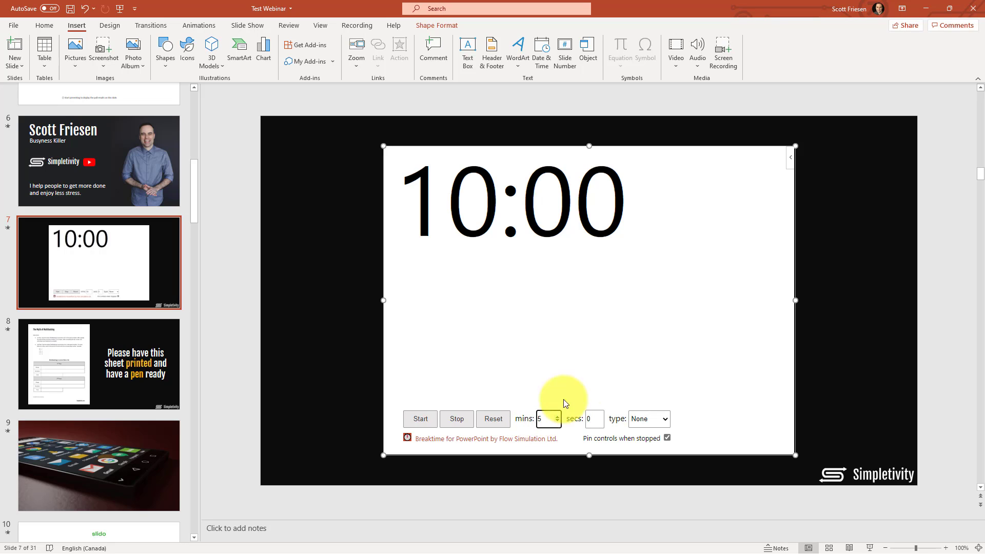
left_click(656, 418)
left_click(653, 420)
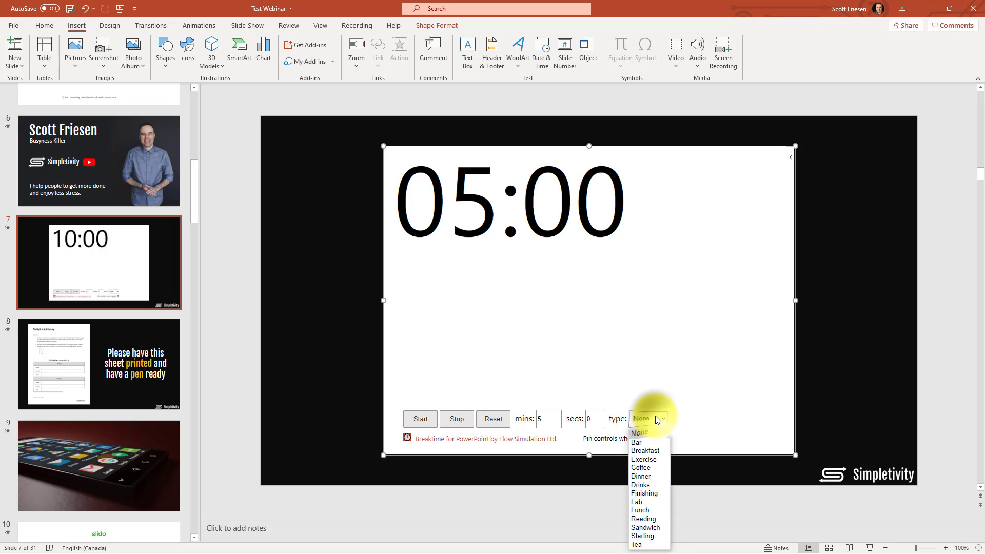
left_click(646, 485)
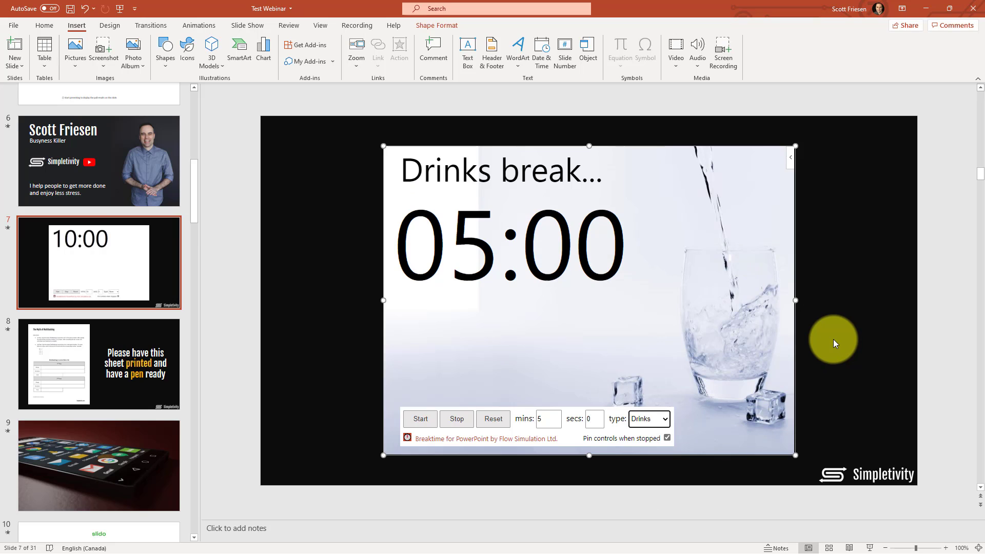
key("shift+F5")
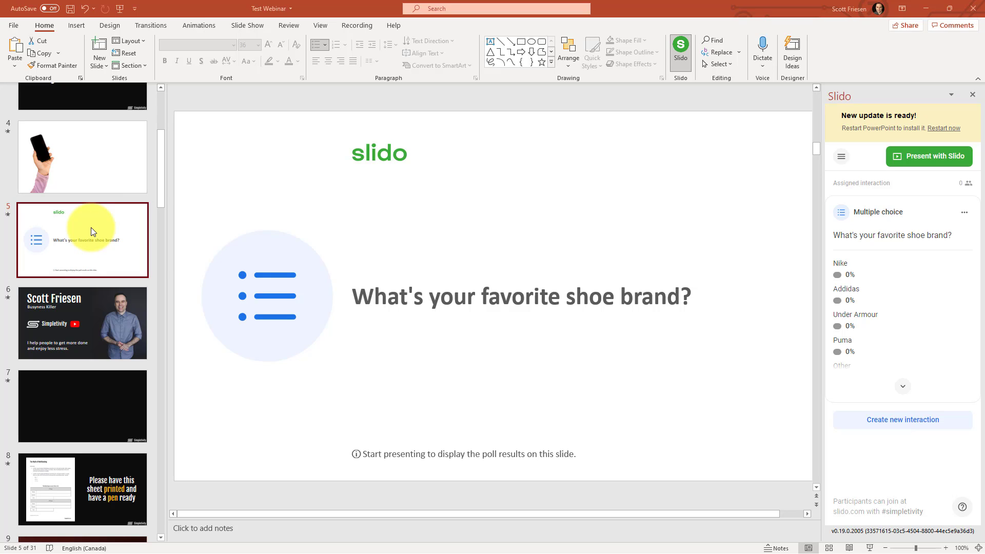
Go to slide 4 in the slide thumbnails
left_click(88, 164)
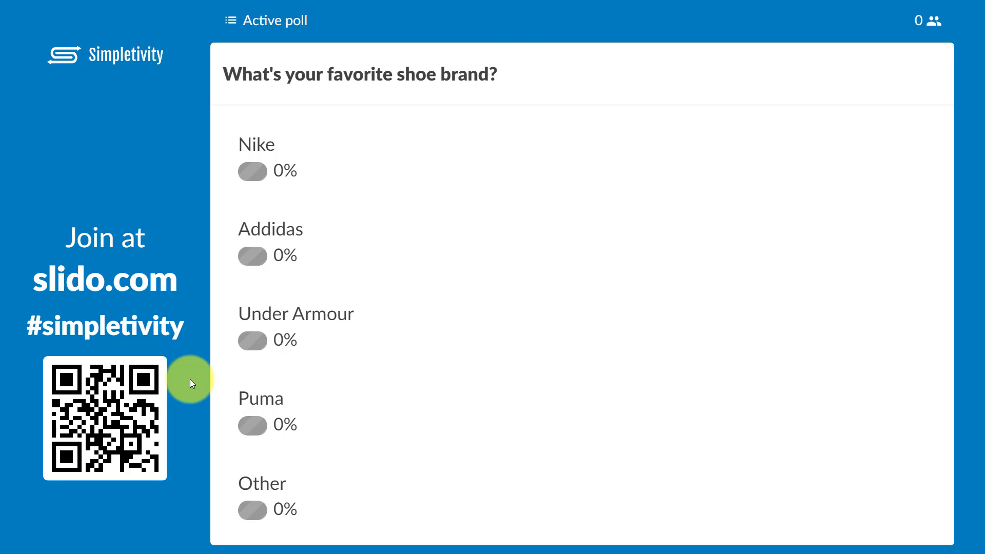
End the slideshow and decline keeping the Slido poll active
key("Escape")
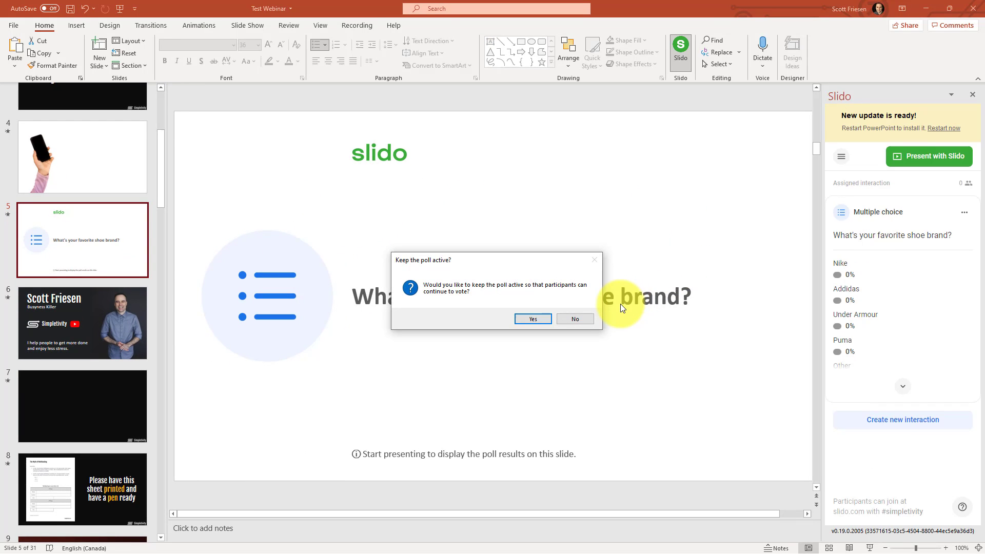
left_click(574, 319)
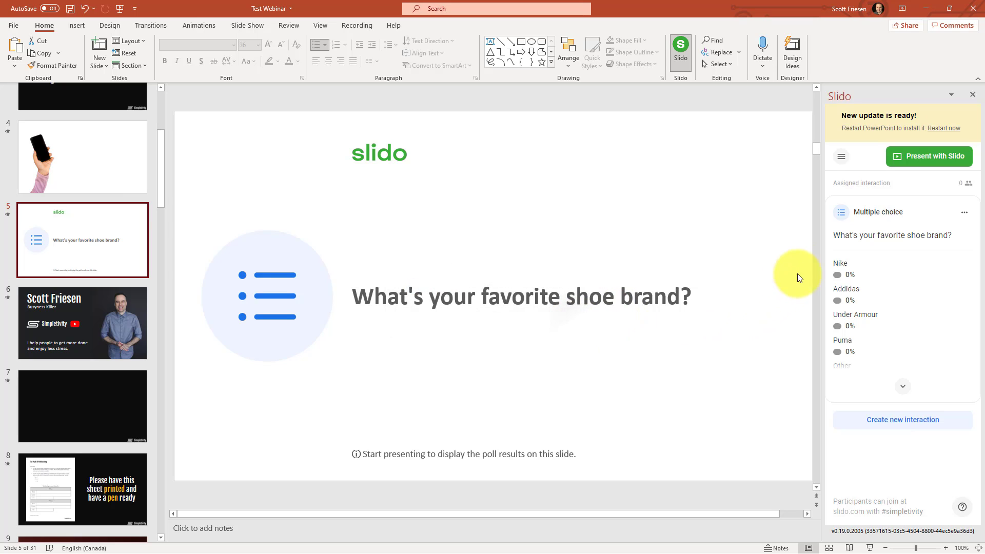